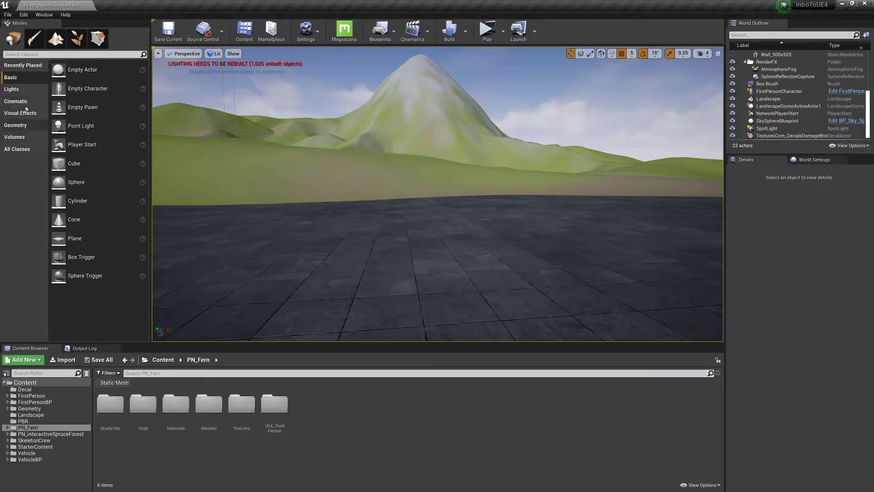
Switch the level editor to Foliage mode
click(54, 40)
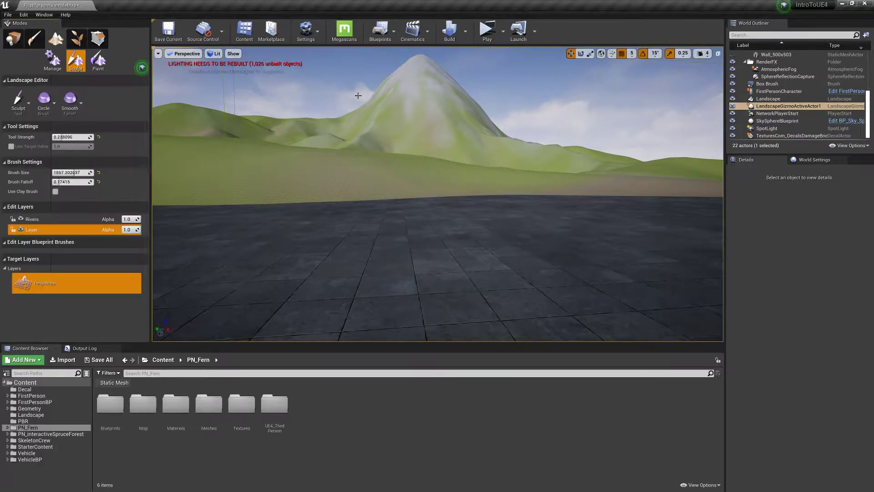
click(79, 42)
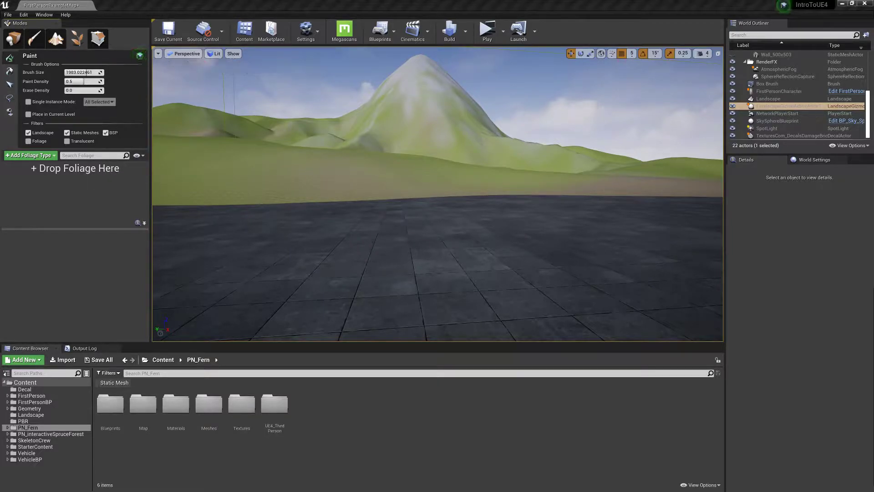
Switch to the Epic Games Launcher and examine the Marketplace's free Project Nature vegetation packs, including the Temperate Vegetation fern pack
drag(205, 491, 304, 99)
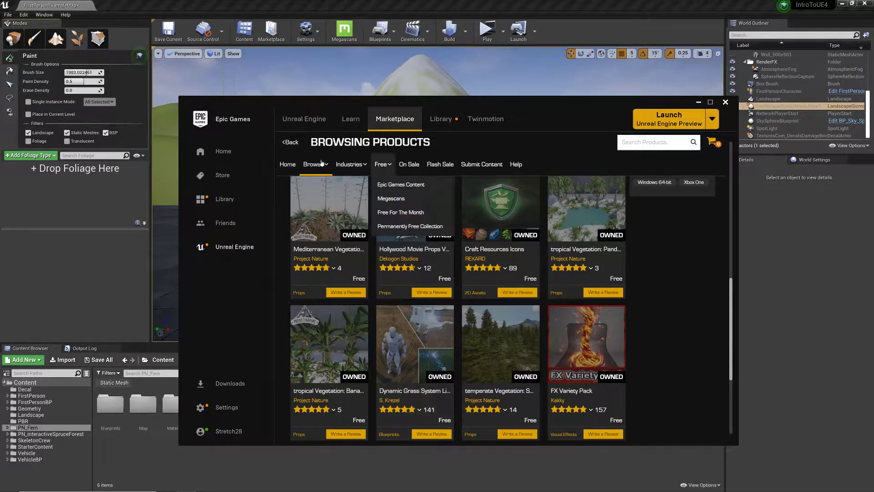
mouse_move(385, 171)
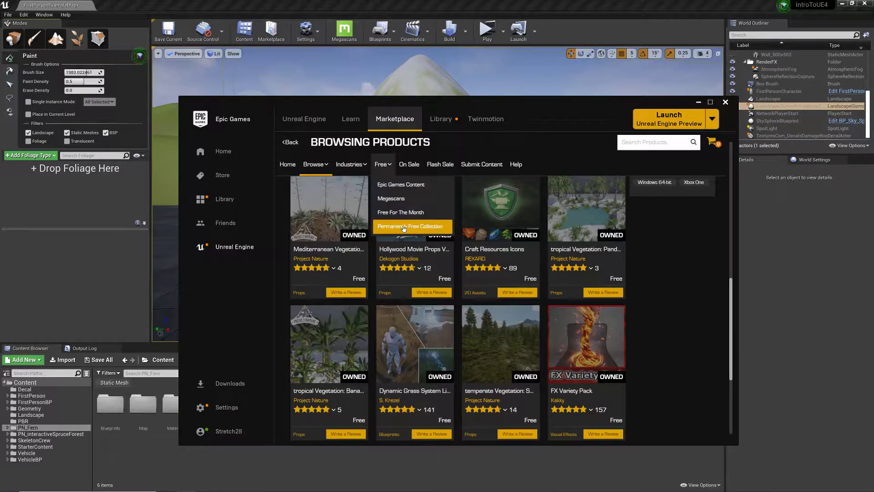
scroll(612, 284, up, 5)
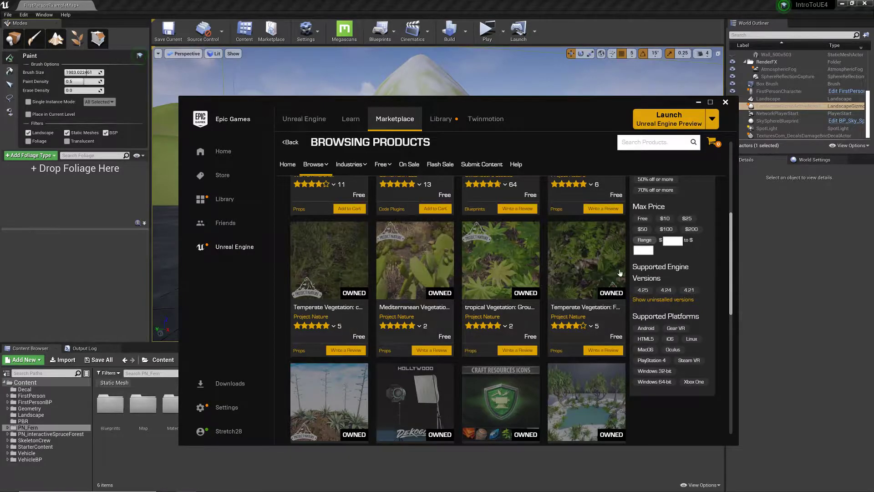
scroll(598, 284, up, 3)
scroll(604, 307, up, 2)
scroll(550, 230, down, 6)
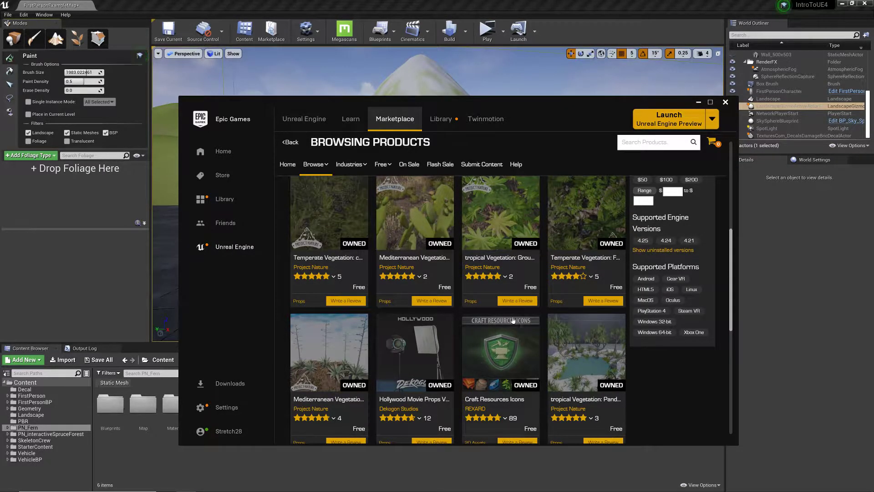
scroll(513, 320, down, 3)
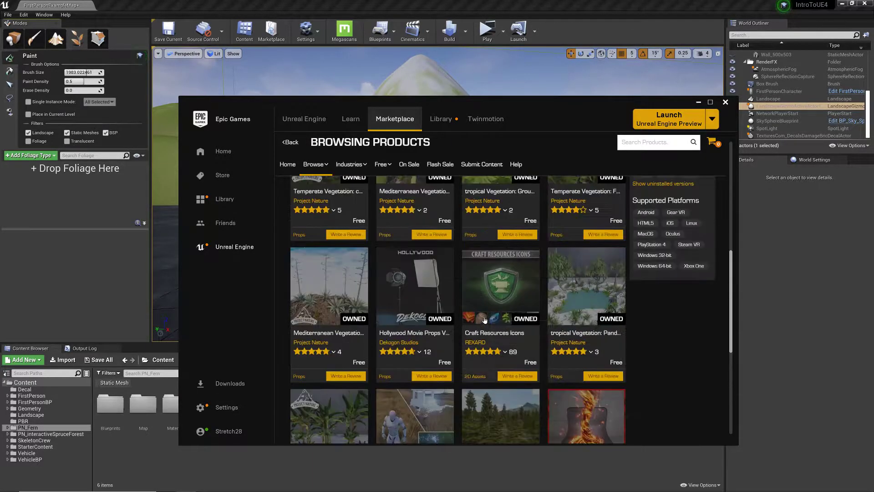
scroll(455, 364, up, 4)
scroll(478, 255, up, 1)
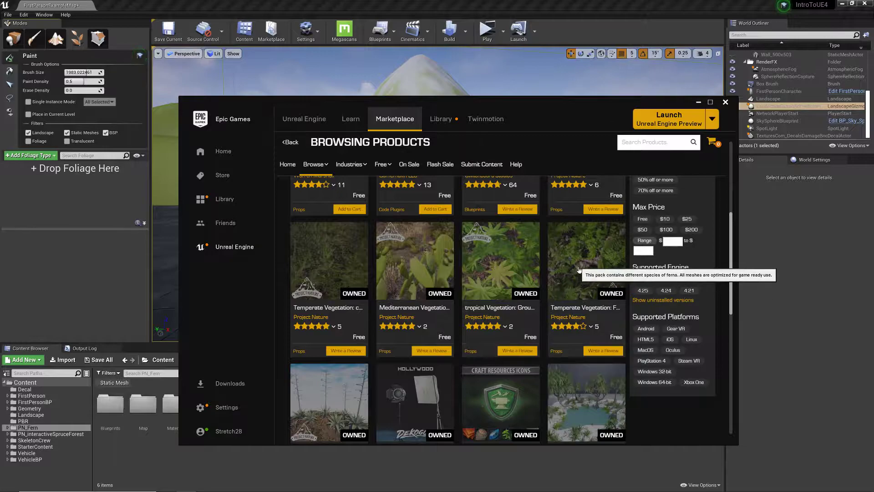
mouse_move(607, 338)
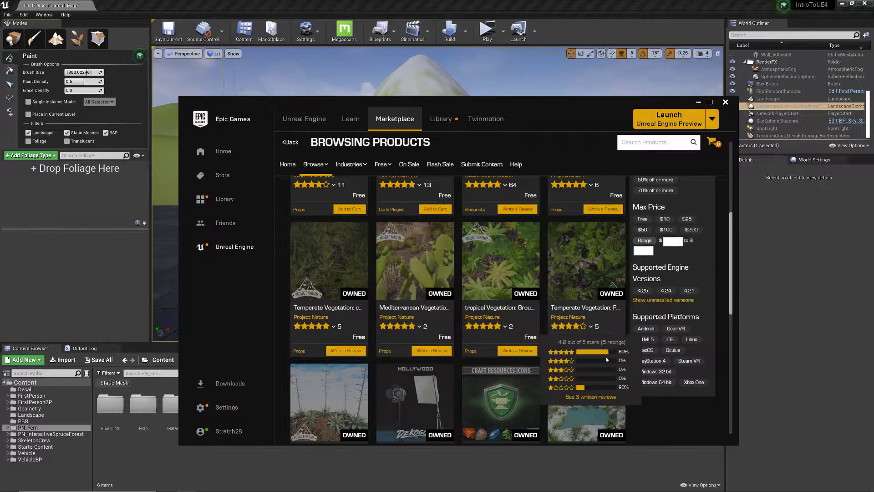
Look through the launcher's Library of owned packs and its download tasks, and return to the Unreal Editor
click(441, 118)
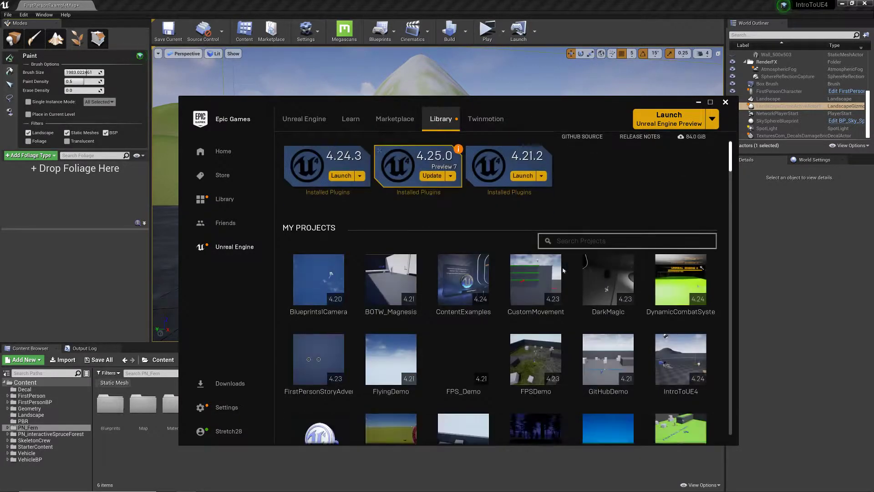
scroll(563, 271, down, 15)
scroll(513, 351, down, 4)
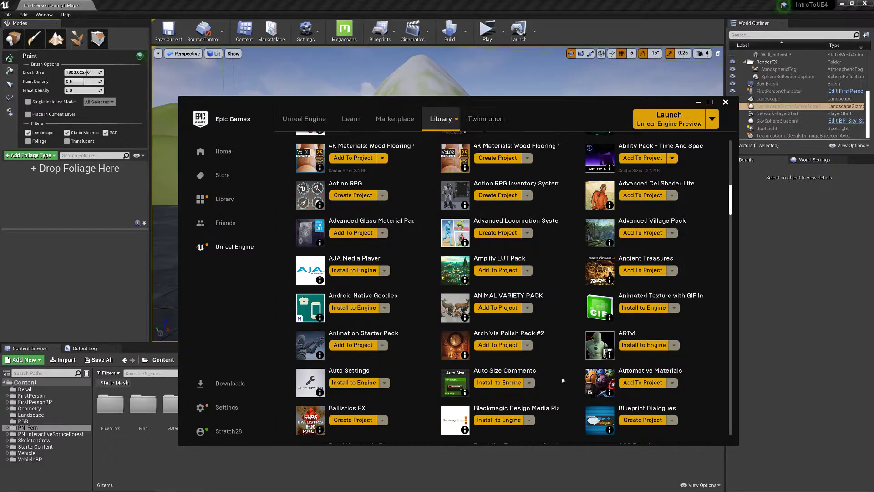
click(231, 385)
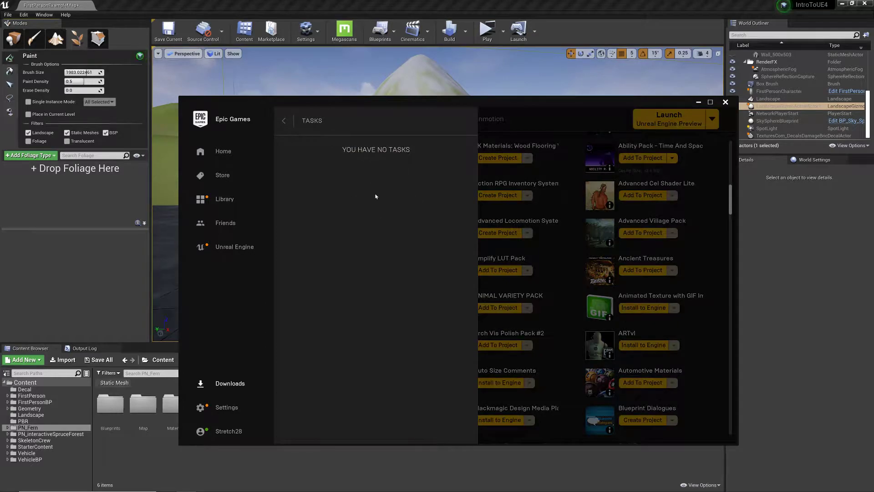
click(125, 382)
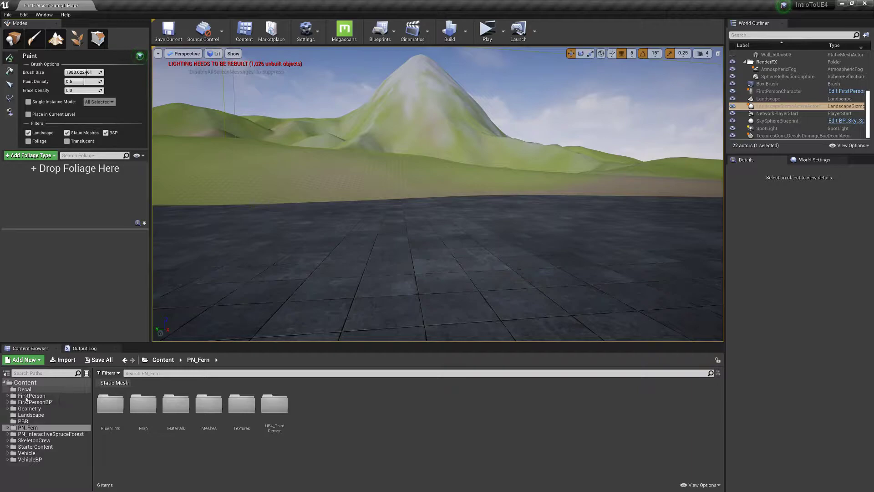
Filter the PN_Fern content folder to show only Static Mesh assets
click(38, 433)
click(37, 428)
click(39, 433)
click(38, 428)
click(39, 434)
click(38, 428)
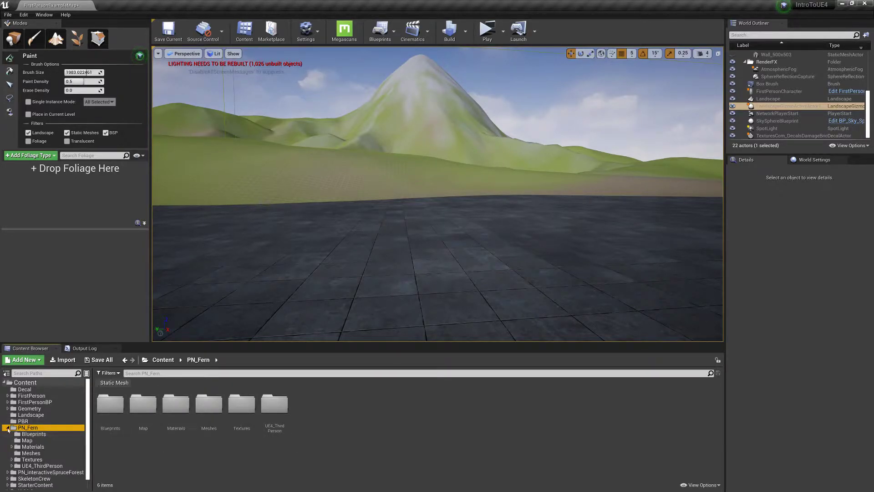
click(107, 373)
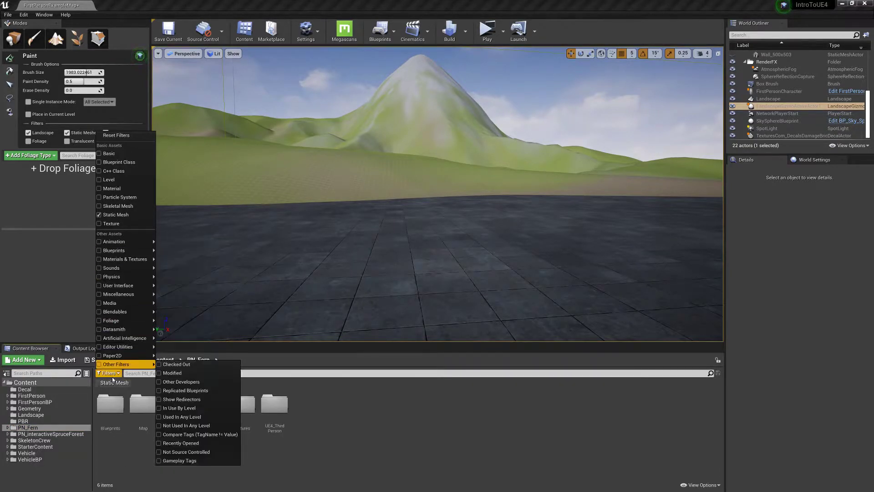
click(116, 213)
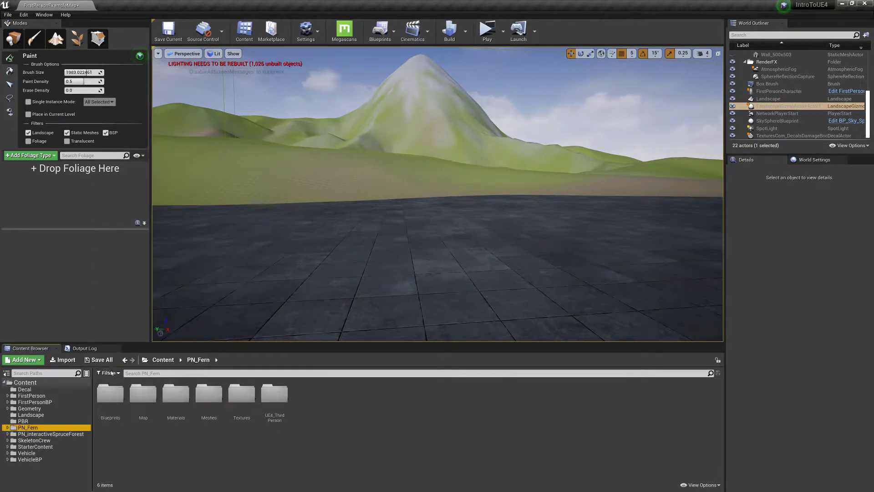
click(108, 372)
click(116, 214)
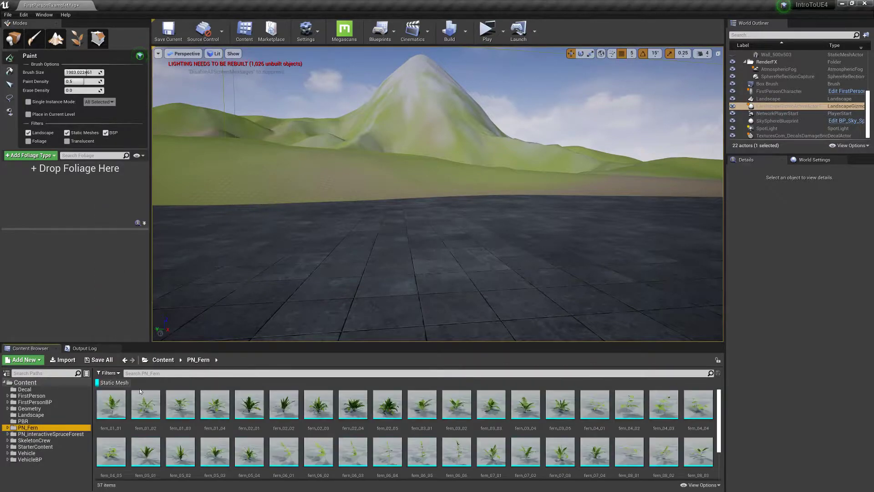
Enlarge the Content Browser to fit all of the fern meshes in view
scroll(401, 418, down, 3)
scroll(440, 405, up, 2)
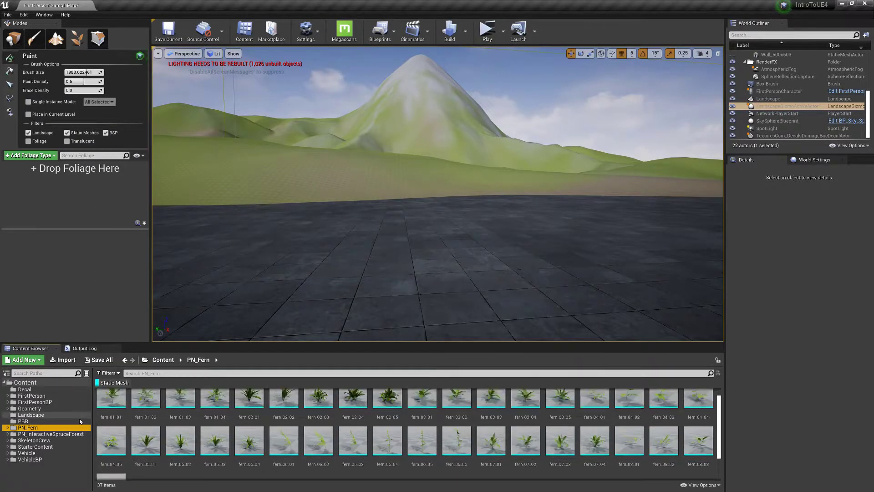
scroll(457, 439, up, 1)
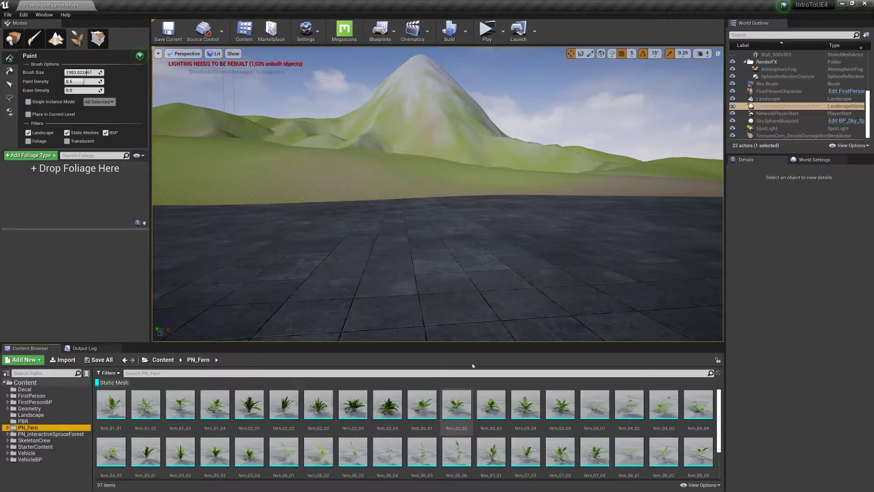
drag(494, 343, 496, 299)
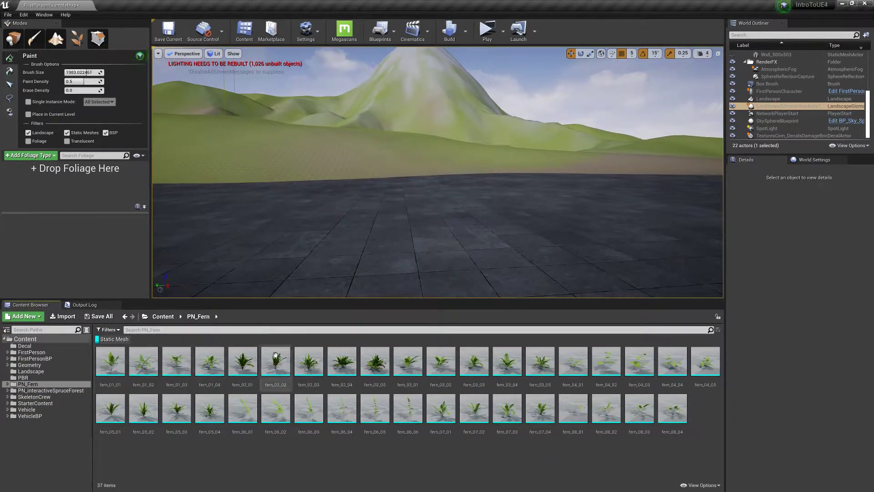
Place a single fern_02_05 mesh on the tiled floor as a preview and delete it
mouse_move(373, 366)
drag(373, 366, 428, 249)
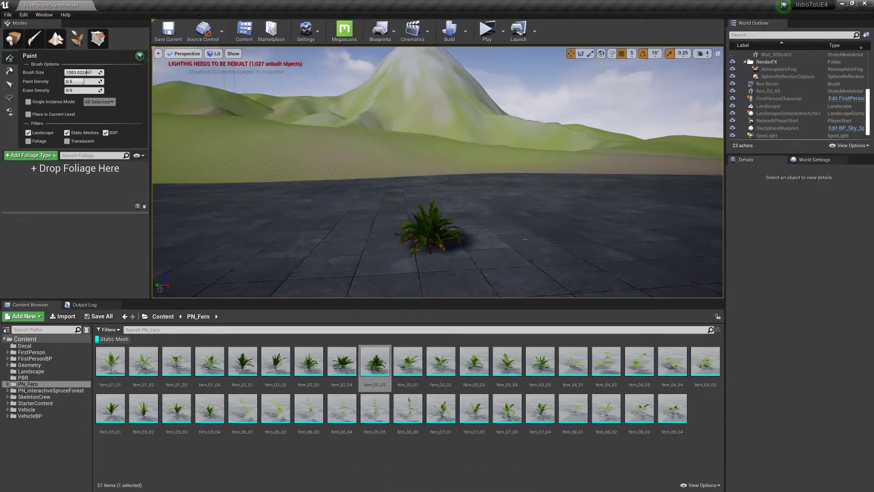
click(13, 39)
click(440, 228)
key(Delete)
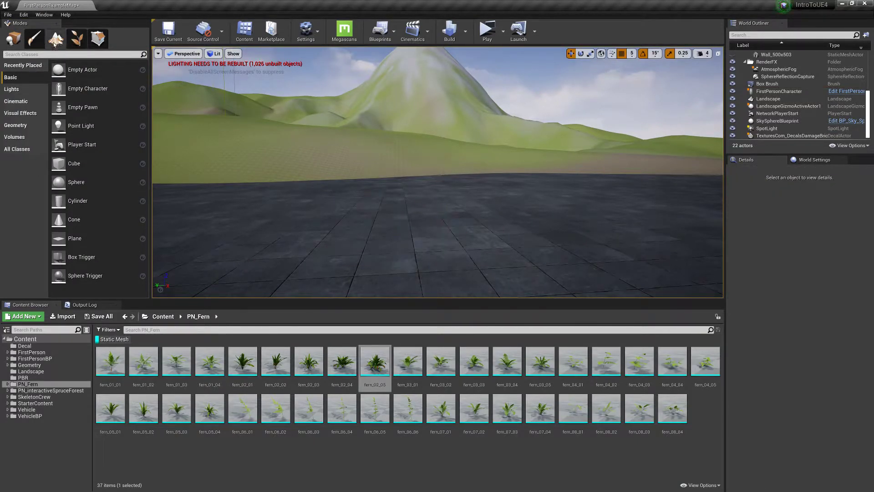
Add every fern static mesh in the PN_Fern folder to Foliage mode as foliage types
click(77, 39)
click(111, 362)
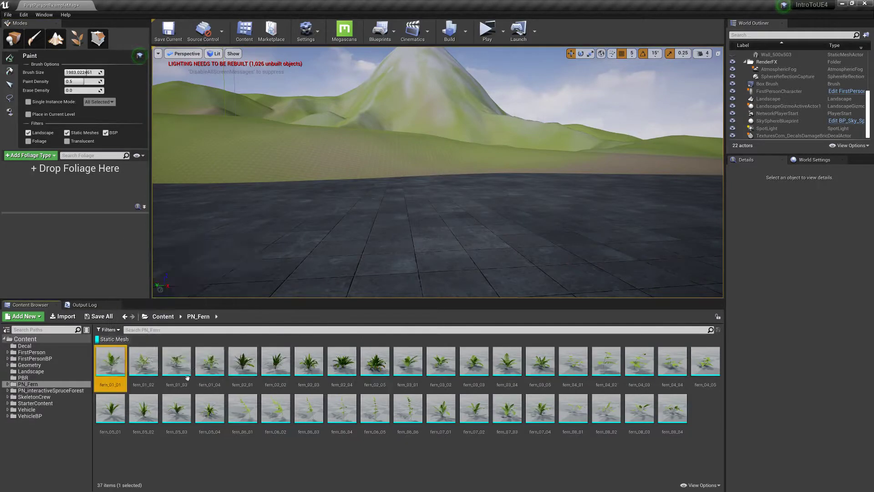
shift+click(672, 409)
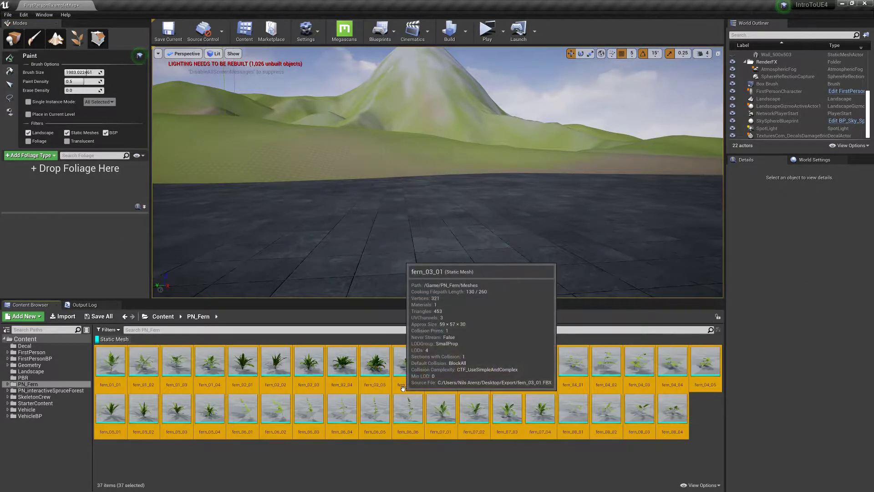
click(107, 360)
shift+click(678, 416)
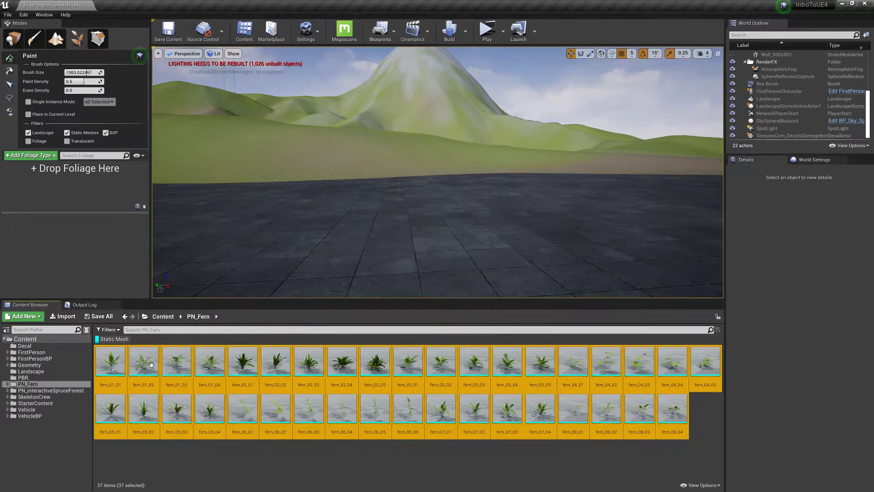
drag(120, 365, 84, 193)
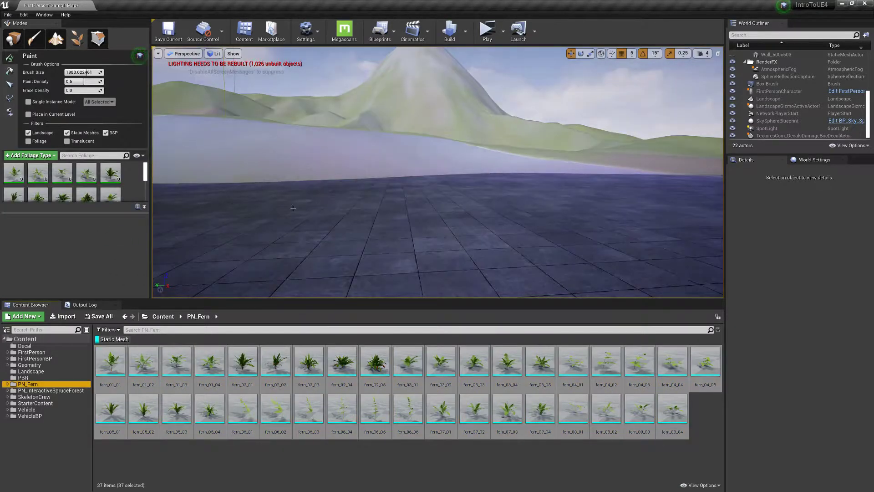
Reduce the foliage brush size to about 1344 and enlarge the foliage type list
drag(86, 72, 80, 72)
drag(132, 213, 136, 266)
drag(145, 206, 150, 254)
Face the grassy hills and reduce the foliage brush size to about 530
right_drag(319, 191, 1, 166)
key(w)
key(w)
key(w)
right_drag(339, 135, 367, 191)
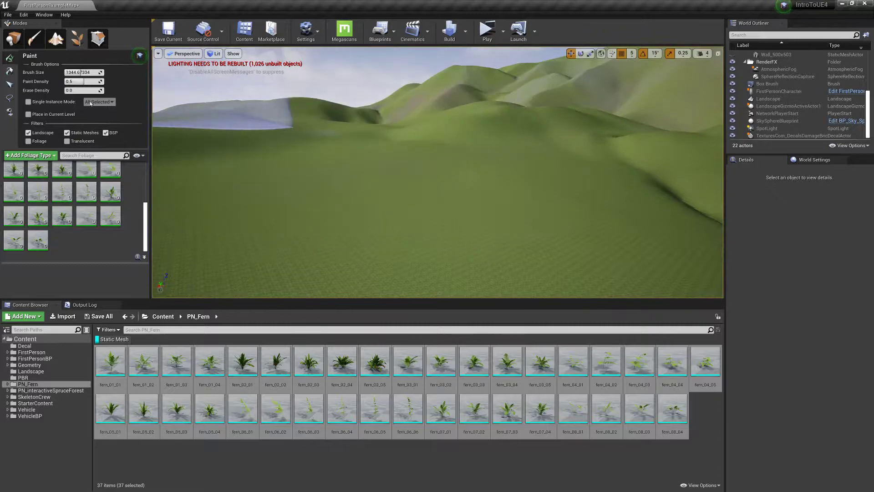
drag(80, 72, 69, 72)
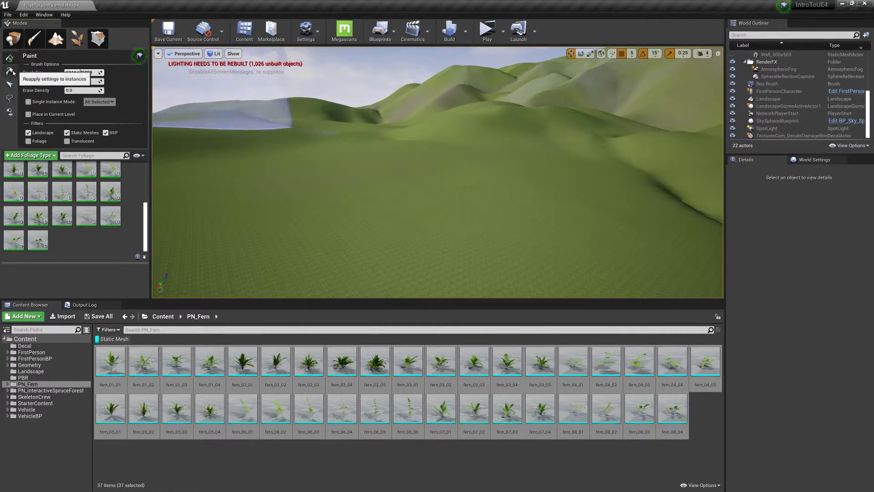
drag(81, 72, 75, 72)
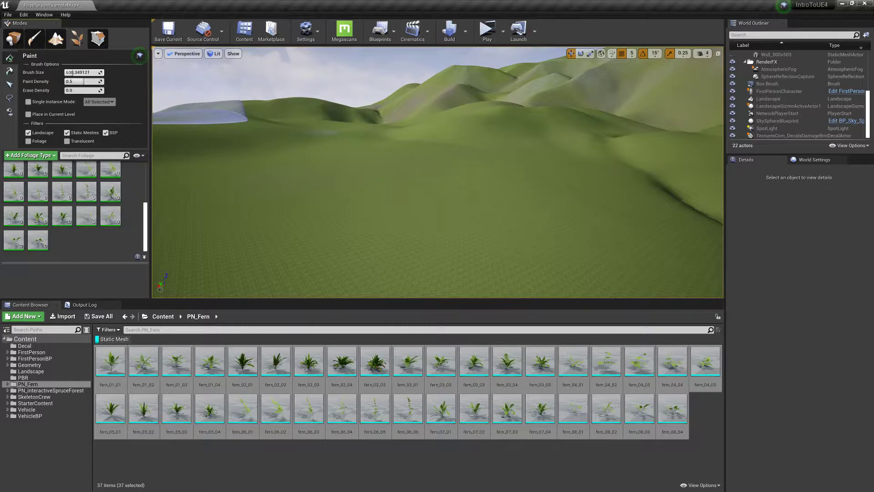
drag(71, 72, 69, 72)
Paint a test patch of ferns on the grassy landscape at 0.5 density and erase it
mouse_move(470, 207)
mouse_down()
mouse_move(300, 203)
mouse_move(423, 134)
mouse_move(347, 126)
mouse_up()
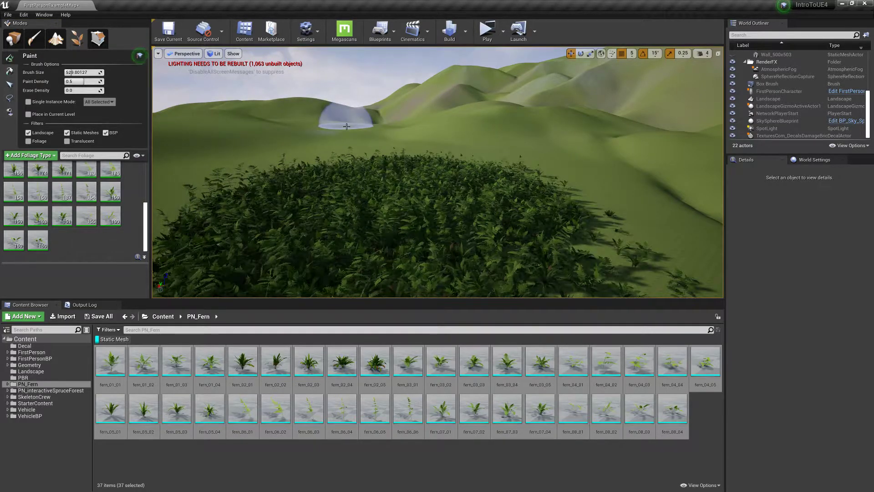
mouse_move(566, 166)
shift+mouse_down()
mouse_move(292, 176)
mouse_move(553, 265)
mouse_move(437, 247)
mouse_move(396, 213)
shift+mouse_up()
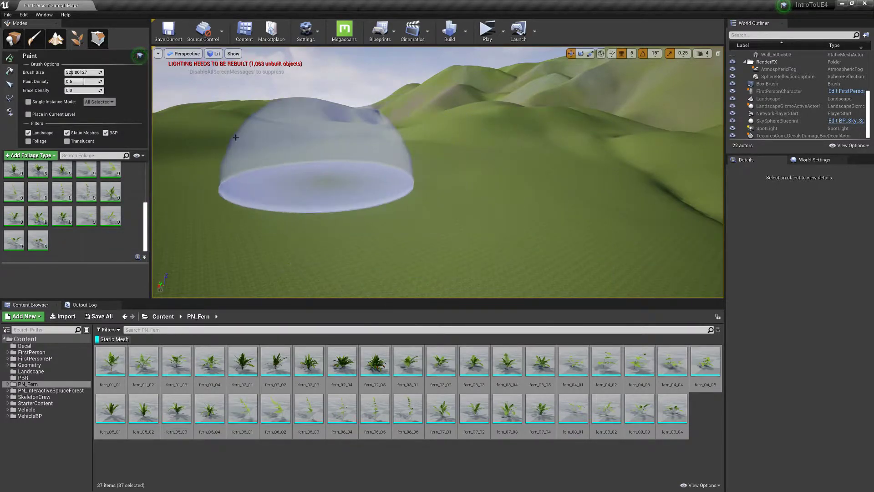
Set the paint density to 0.05, test it with a stroke of ferns on the grass, and undo the stroke
click(83, 82)
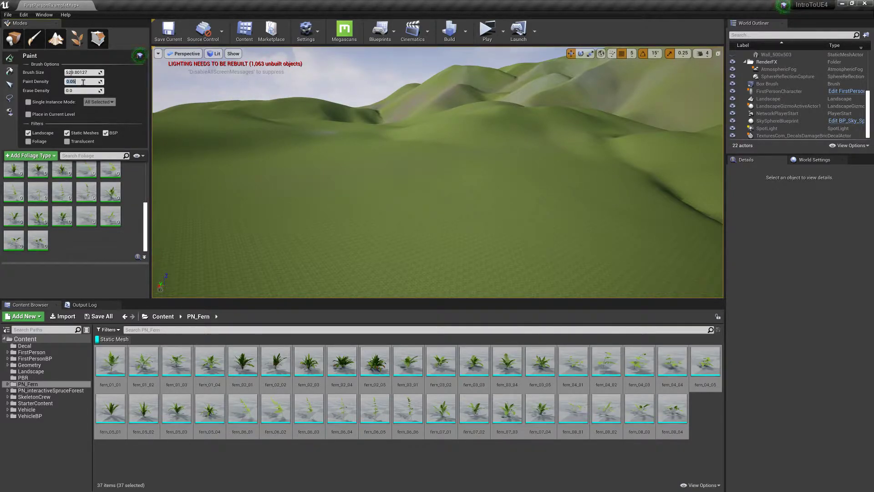
mouse_move(416, 190)
mouse_down()
mouse_move(348, 223)
mouse_move(378, 153)
mouse_up()
mouse_move(438, 186)
right_down()
mouse_move(374, 186)
mouse_move(451, 186)
mouse_move(451, 209)
mouse_move(410, 219)
mouse_move(358, 168)
right_up()
key(w)
key(w)
key(ctrl+z)
mouse_move(379, 207)
right_down()
mouse_move(380, 241)
mouse_move(387, 205)
mouse_move(405, 205)
right_up()
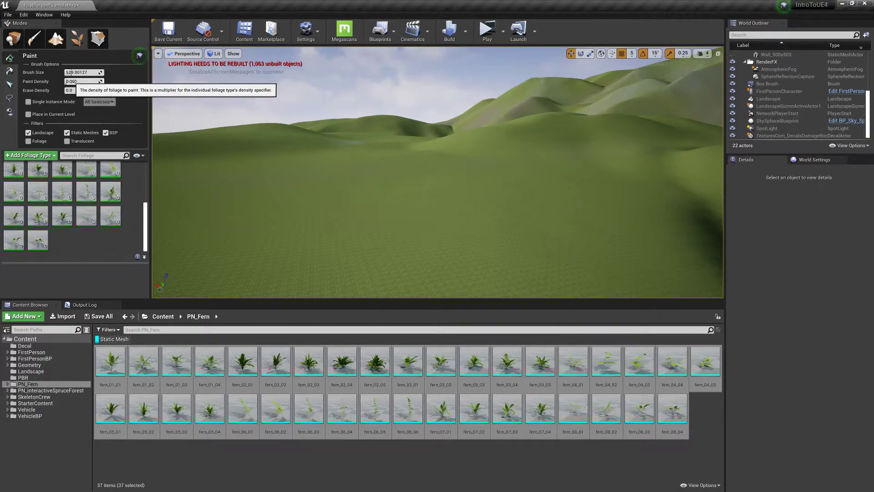
Select the fern_01_01 foliage type and enlarge the viewport and foliage settings area by shrinking the content browser
scroll(89, 187, up, 3)
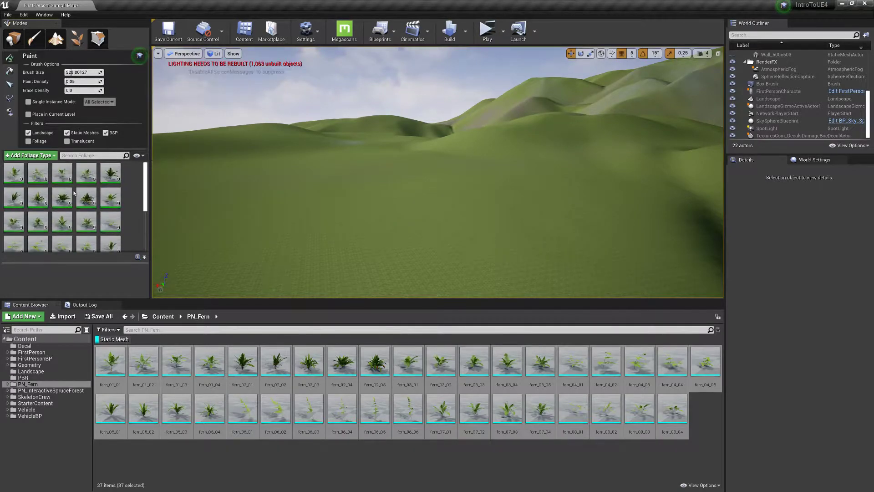
click(19, 182)
scroll(63, 214, down, 2)
scroll(68, 285, down, 3)
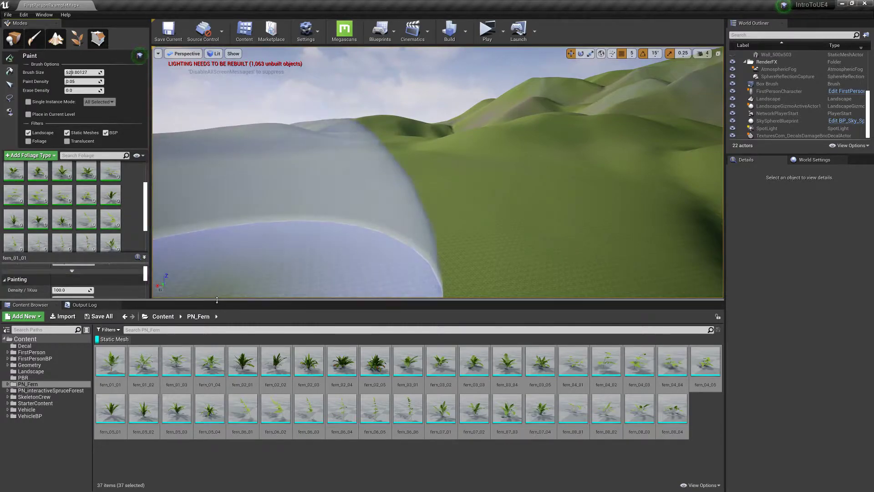
drag(220, 300, 220, 433)
drag(93, 263, 93, 274)
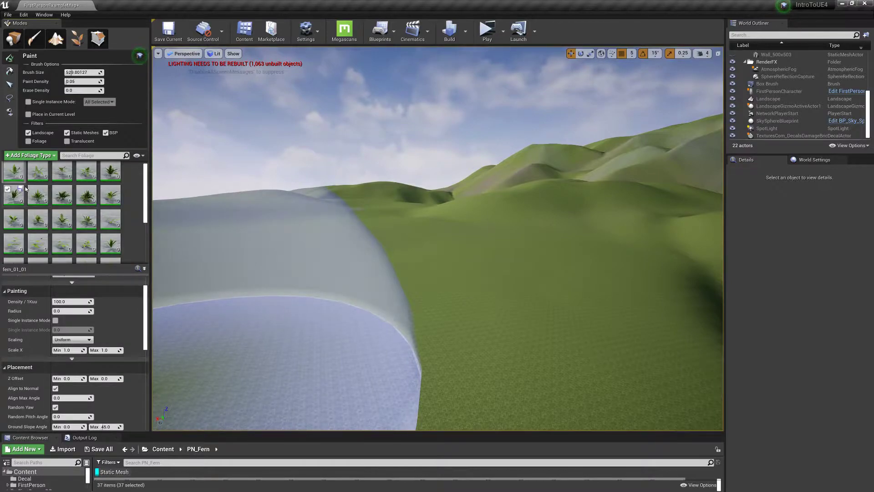
Remove every fern foliage type from fern_01_03 onward, keeping only fern_01_01 and fern_01_02
click(56, 175)
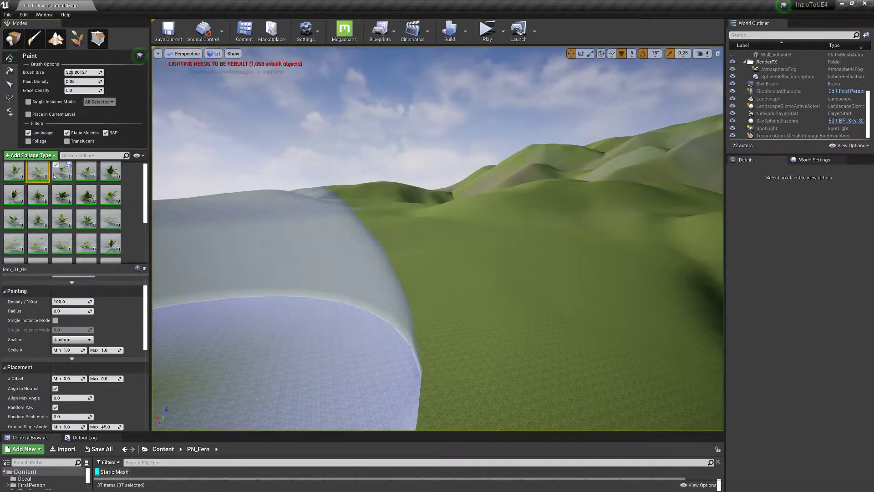
scroll(57, 205, down, 4)
shift+click(40, 255)
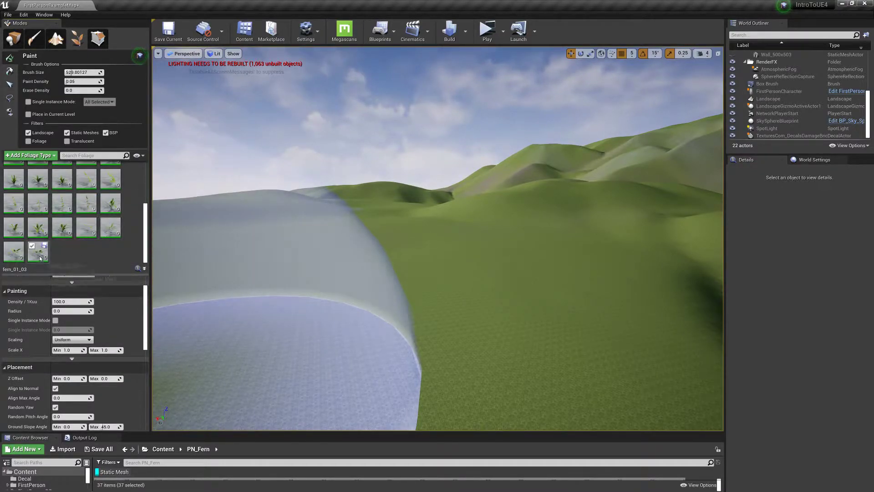
key(Delete)
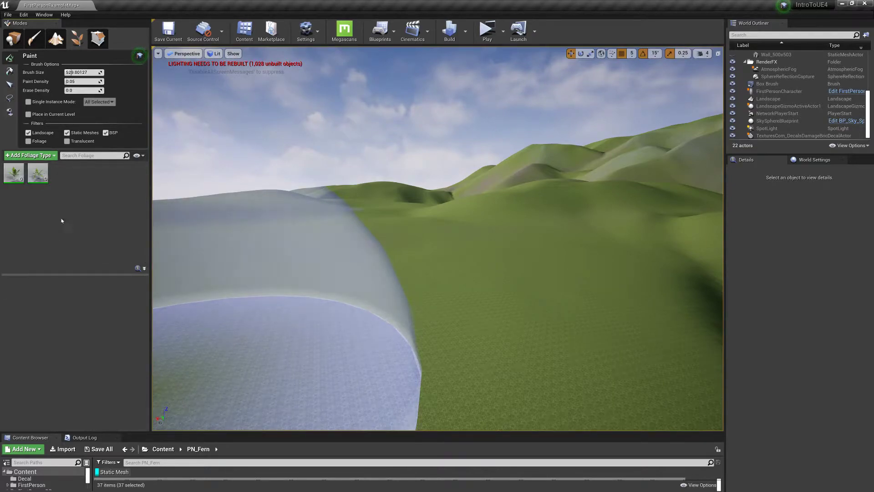
Set the paint density to 1, test it with strokes of ferns on the grass, and undo them
click(13, 179)
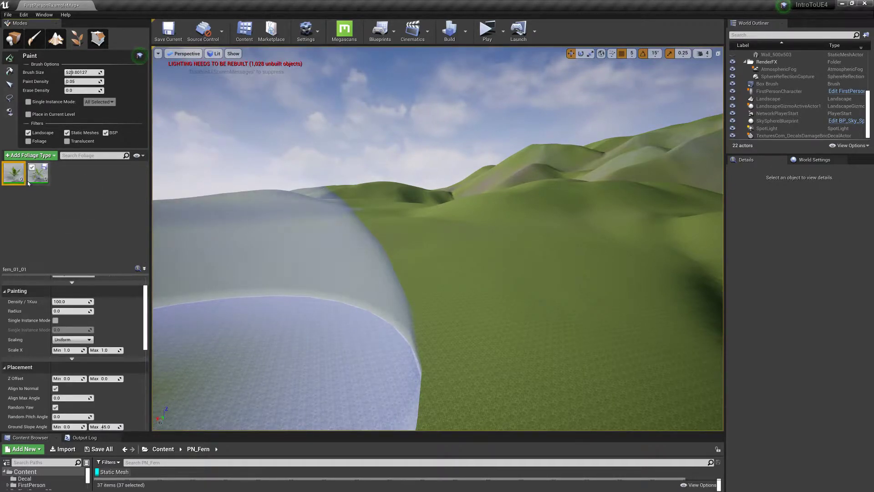
click(82, 81)
text(1)
drag(399, 302, 553, 299)
key(ctrl+z)
mouse_move(514, 246)
mouse_down()
mouse_move(526, 253)
mouse_move(404, 355)
mouse_move(380, 230)
mouse_move(575, 254)
mouse_move(517, 211)
mouse_move(257, 206)
mouse_up()
key(ctrl+z)
Enlarge the content browser in the maximized editor and show the PN_interactiveSpruceForest meshes
key(super+Down)
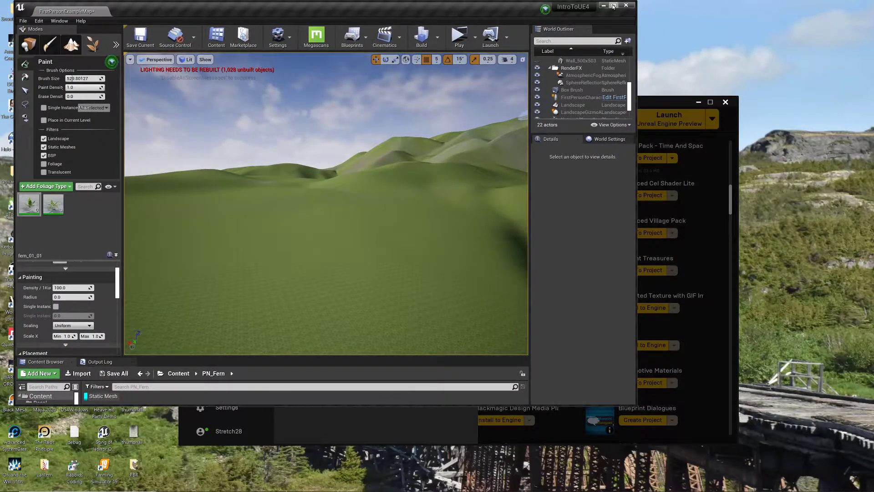
click(613, 5)
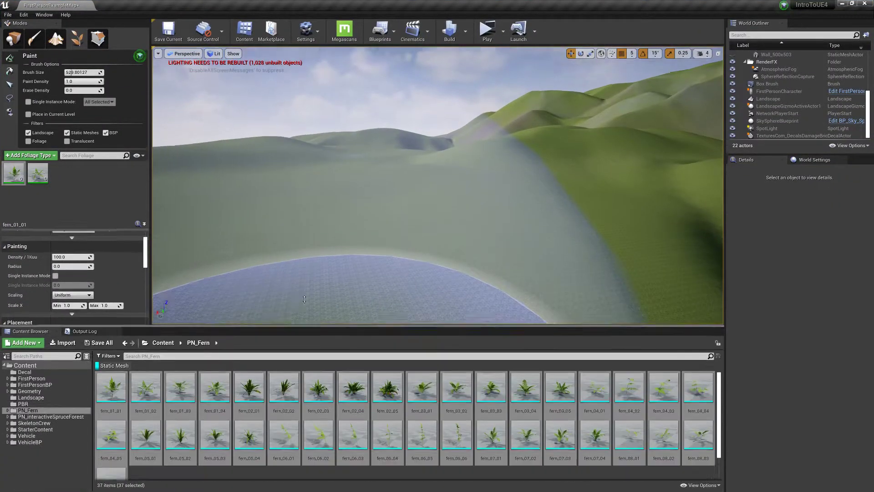
drag(304, 299, 305, 281)
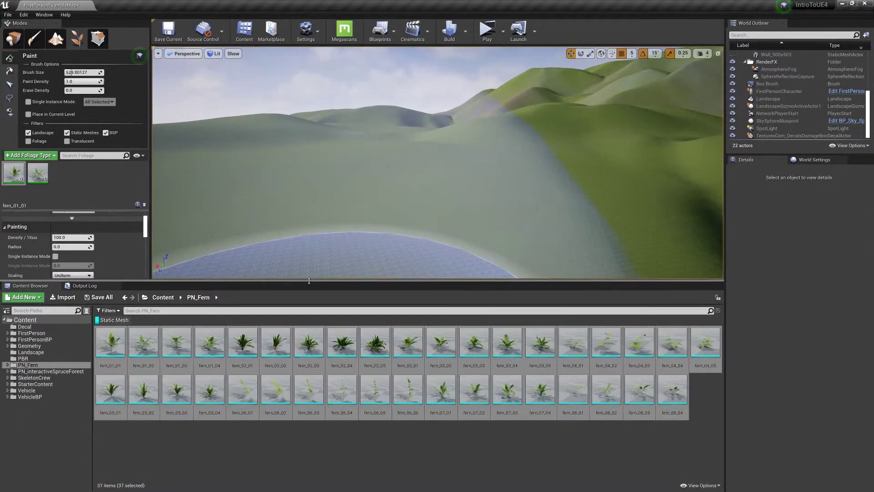
click(28, 371)
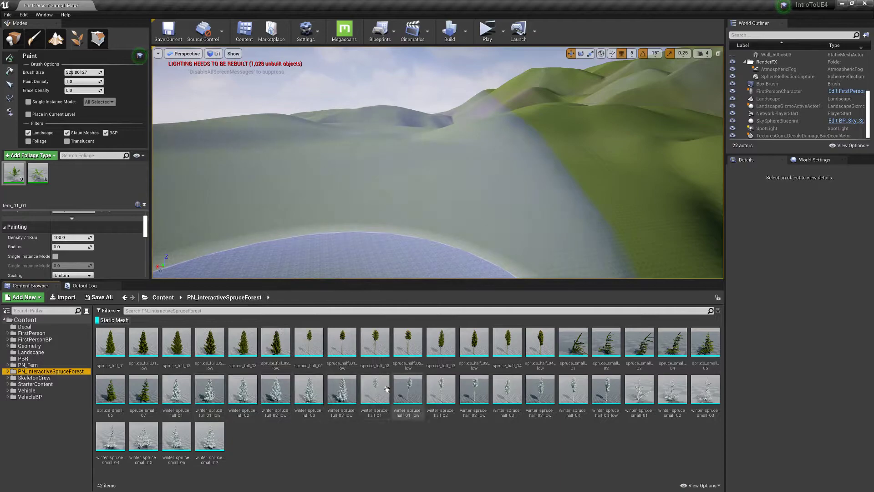
click(110, 343)
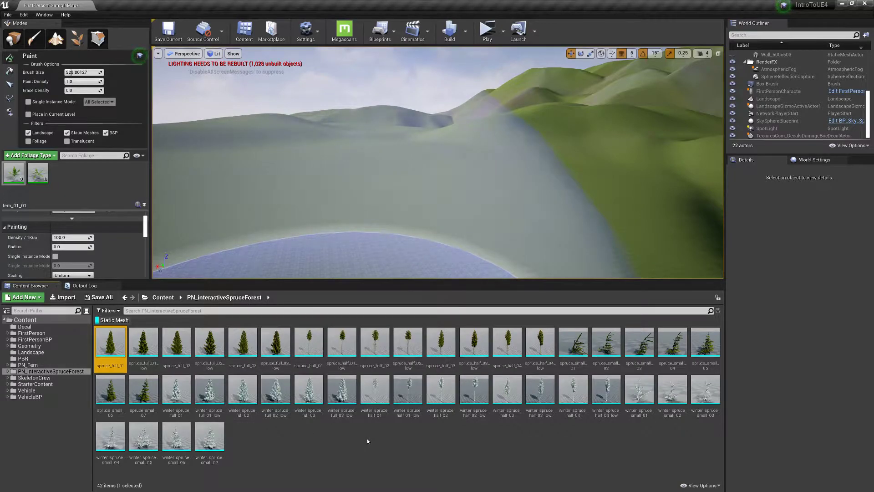
ctrl+click(209, 342)
click(117, 338)
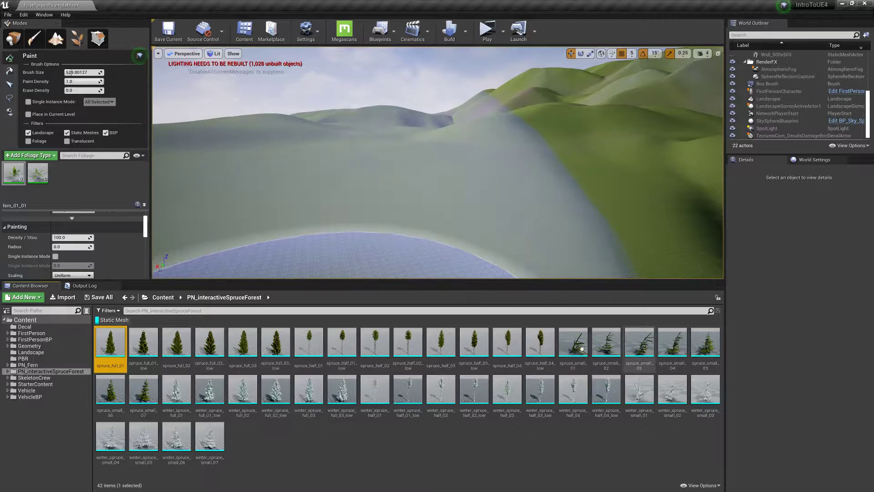
shift+click(540, 342)
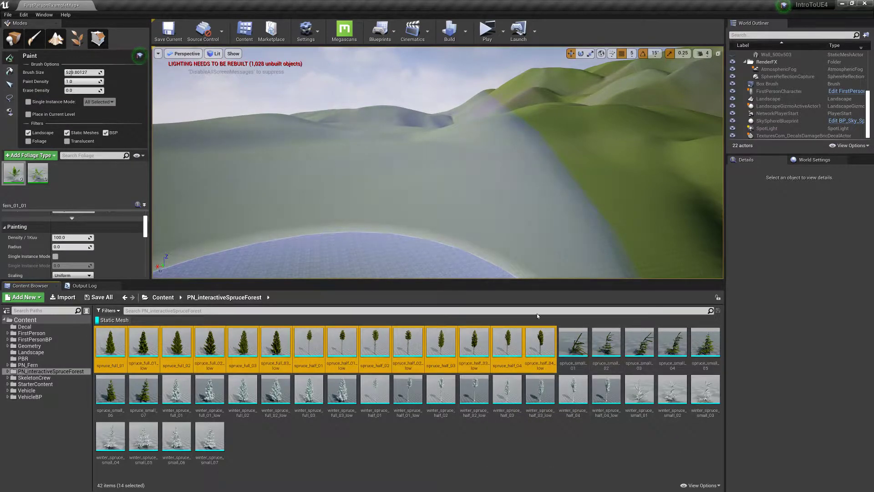
Add spruce_full_01, spruce_full_03, spruce_half_02, spruce_half_04 and spruce_small_06 as foliage types, and enlarge the viewport again
click(111, 342)
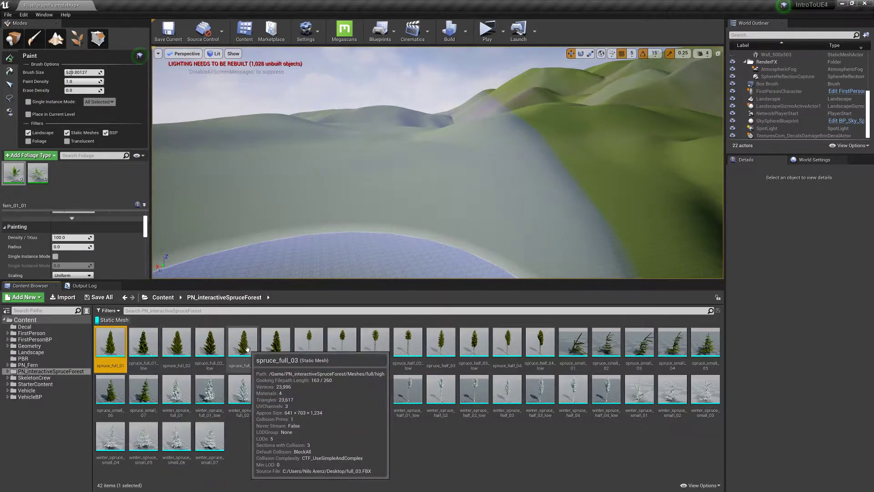
ctrl+click(245, 346)
ctrl+click(375, 343)
ctrl+click(510, 345)
ctrl+click(111, 390)
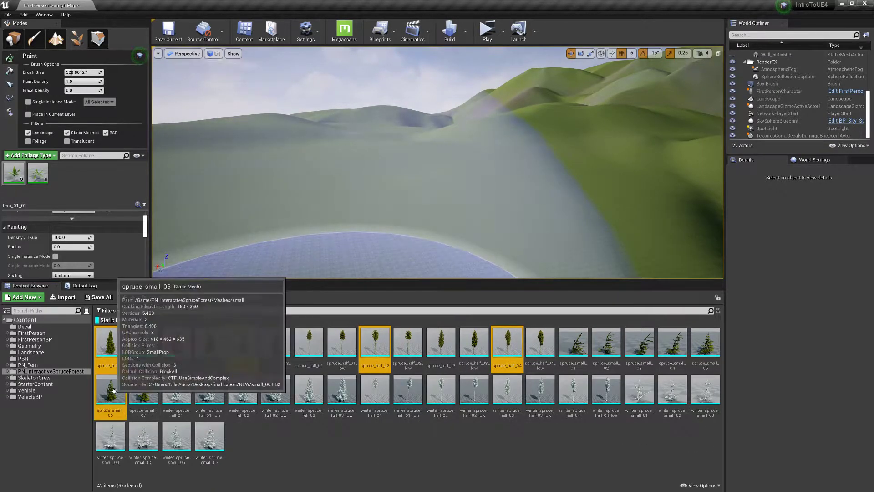
drag(378, 344, 114, 186)
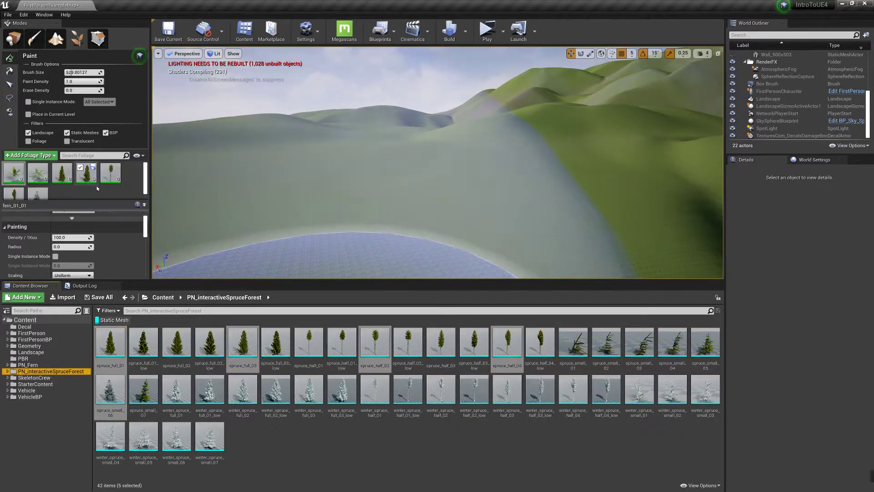
drag(394, 280, 402, 395)
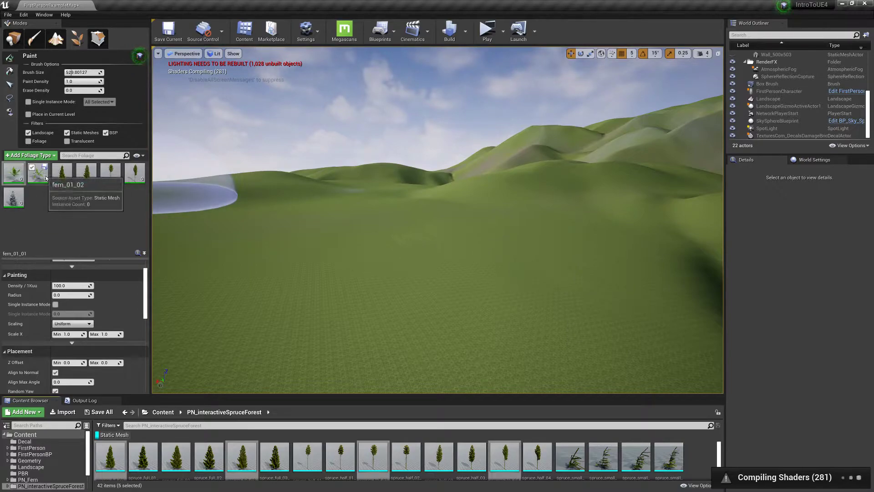
Deactivate all the foliage types for painting except fern_01_01 and spruce_full_01
click(7, 168)
shift+click(18, 198)
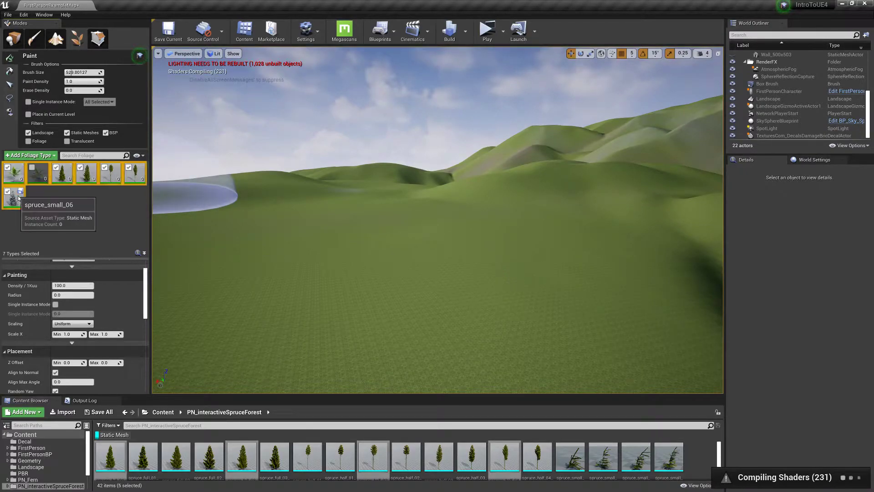
click(18, 180)
shift+click(18, 204)
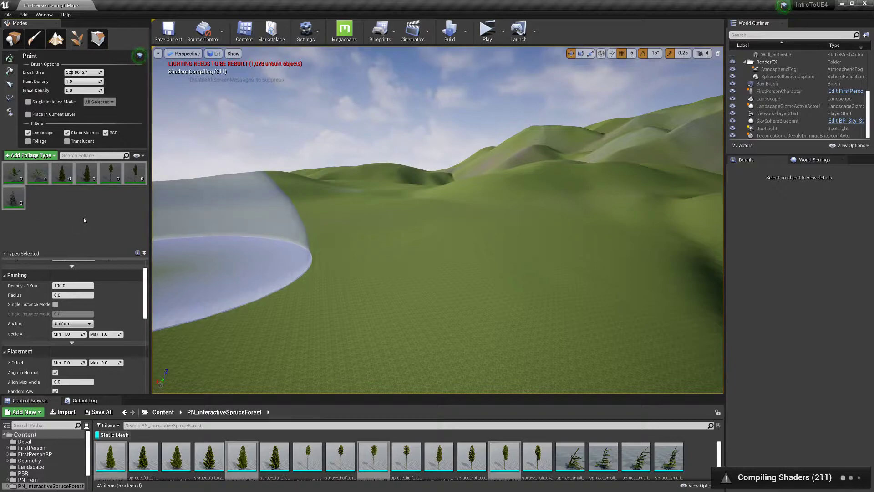
click(15, 200)
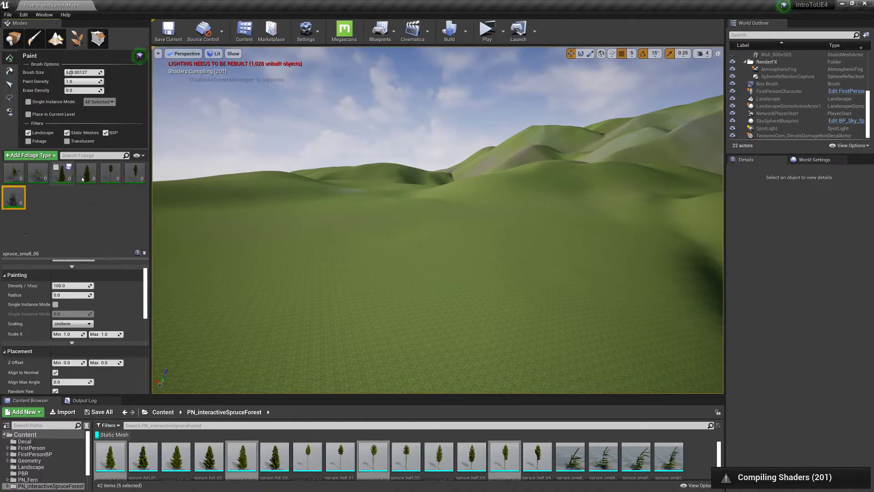
click(8, 168)
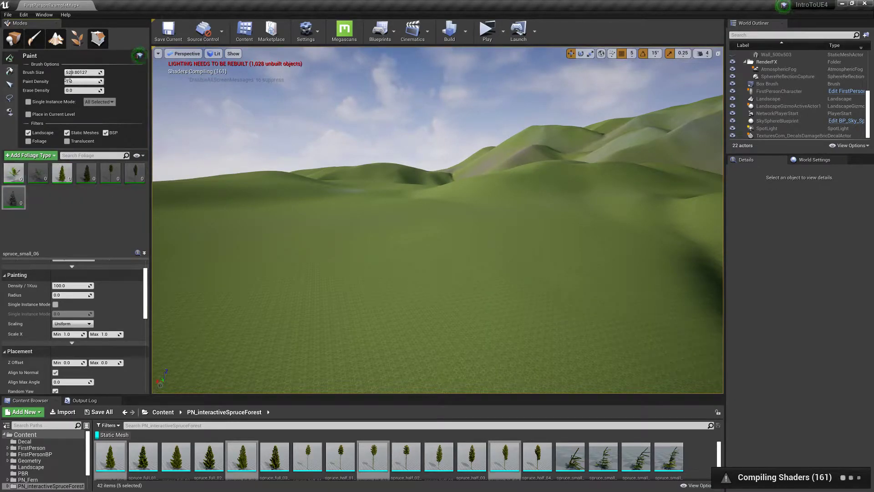
Paint a test patch of ferns and spruces on the grass, undo it, and face the mountain
click(445, 283)
mouse_move(376, 290)
right_down()
mouse_move(319, 246)
mouse_move(412, 296)
mouse_move(387, 269)
mouse_move(418, 259)
mouse_move(455, 291)
mouse_move(364, 294)
mouse_move(390, 292)
right_up()
key(ctrl+z)
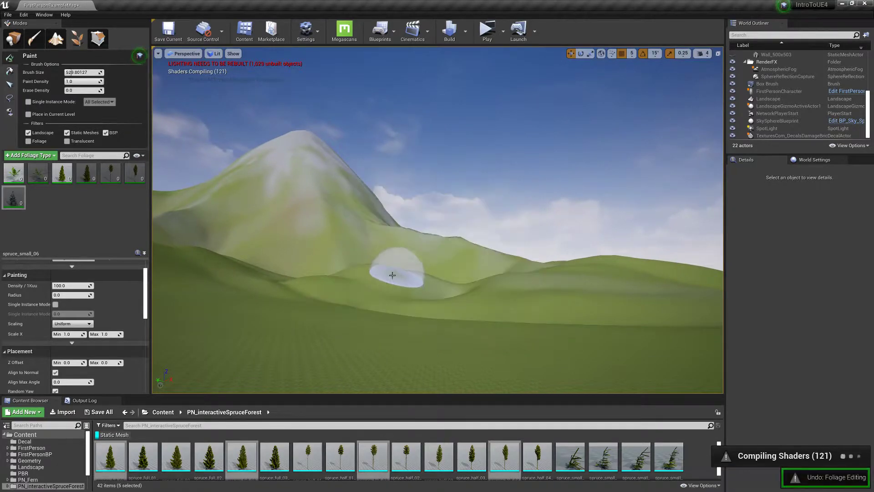
Set the spruce_full_01 density to 1 per 1Kuu, paint a test patch with the ferns, and view it up close
click(59, 181)
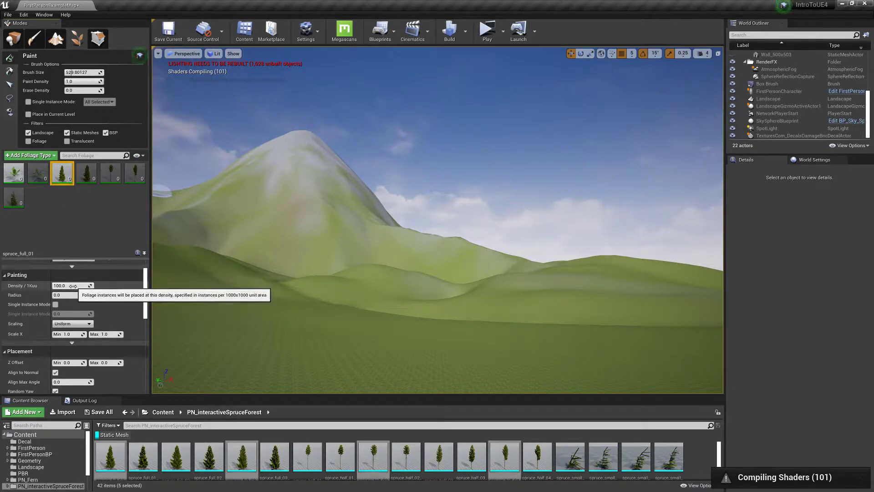
scroll(113, 304, up, 2)
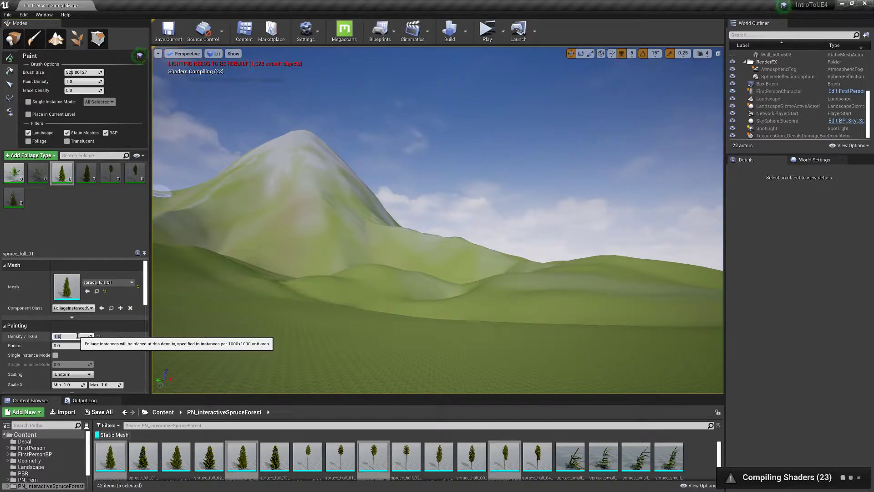
click(461, 337)
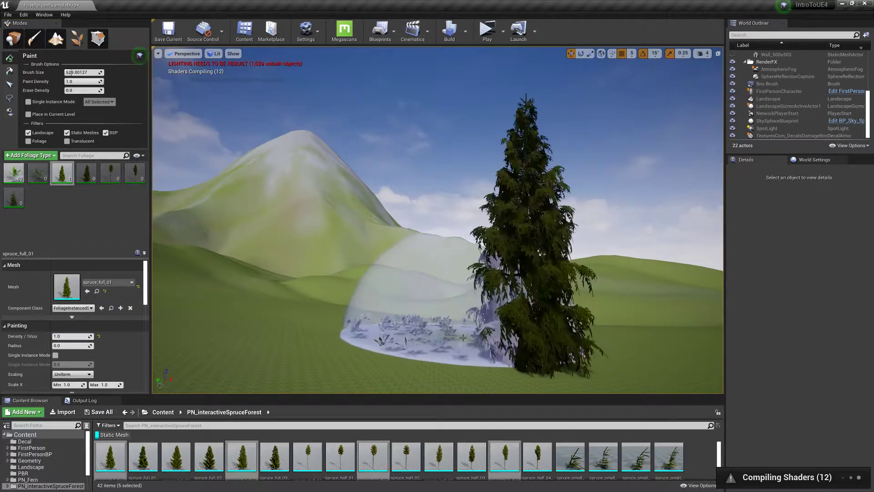
click(489, 337)
key(w)
mouse_move(319, 312)
right_down()
mouse_move(410, 312)
mouse_move(319, 351)
mouse_move(286, 342)
mouse_move(287, 352)
right_up()
key(s)
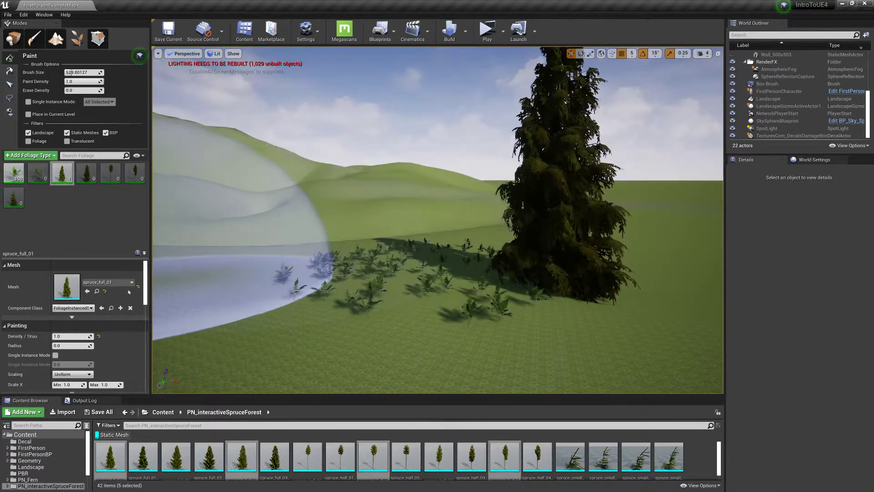
Undo the test patch of ferns and spruce and set the fern_01_01 density to 20 per 1Kuu
click(13, 180)
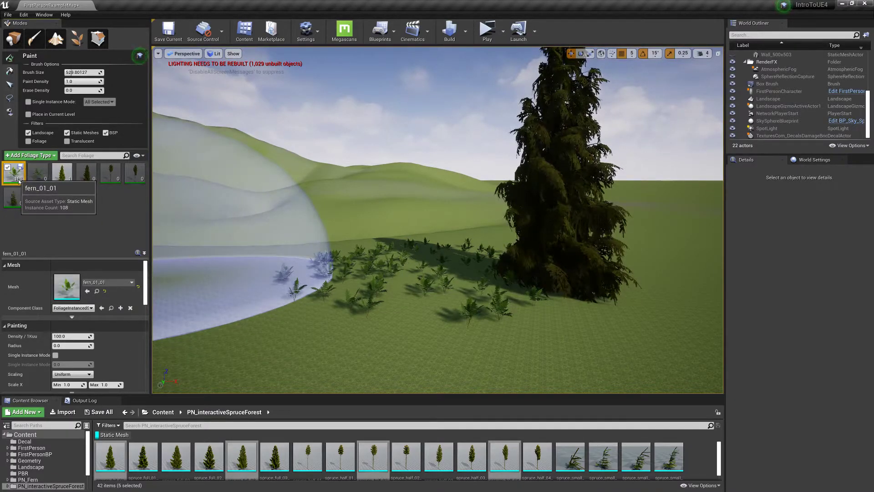
mouse_move(565, 254)
right_down()
mouse_move(565, 237)
mouse_move(610, 236)
mouse_move(582, 227)
right_up()
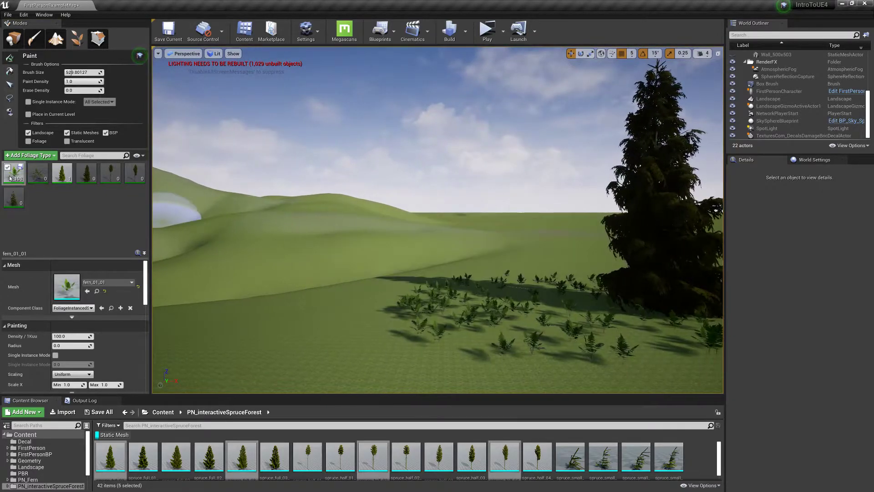
key(ctrl+z)
click(71, 336)
key(Return)
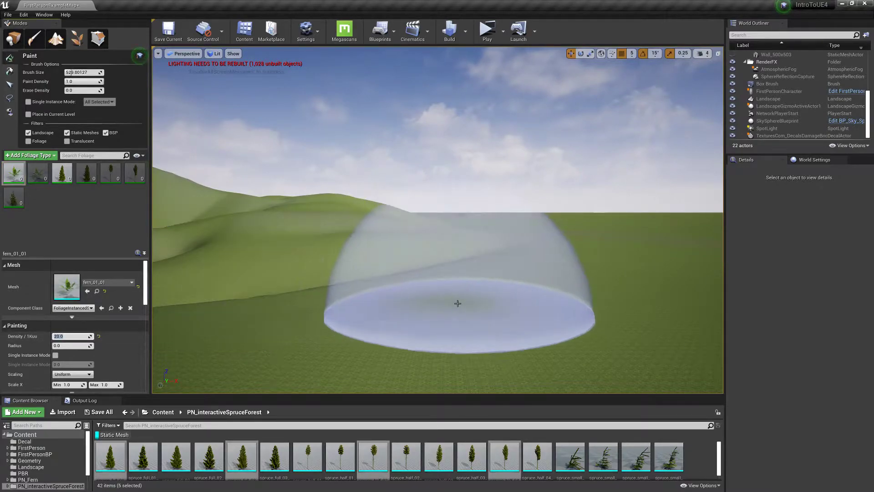
Paint a test forest of spruces and ferns across the grass with the new densities and undo it
click(516, 291)
mouse_move(422, 260)
right_down()
mouse_move(464, 243)
mouse_move(416, 245)
mouse_move(417, 273)
mouse_move(455, 291)
mouse_move(400, 287)
mouse_move(422, 269)
right_up()
key(w)
key(s)
key(s)
key(ctrl+z)
mouse_move(299, 287)
mouse_down()
mouse_move(533, 244)
mouse_move(588, 150)
mouse_move(210, 192)
mouse_move(391, 364)
mouse_move(294, 268)
mouse_up()
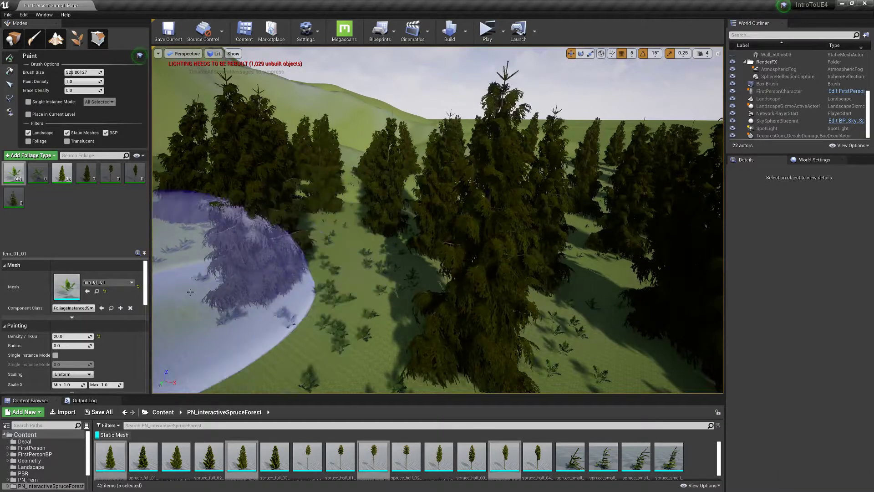
key(ctrl+z)
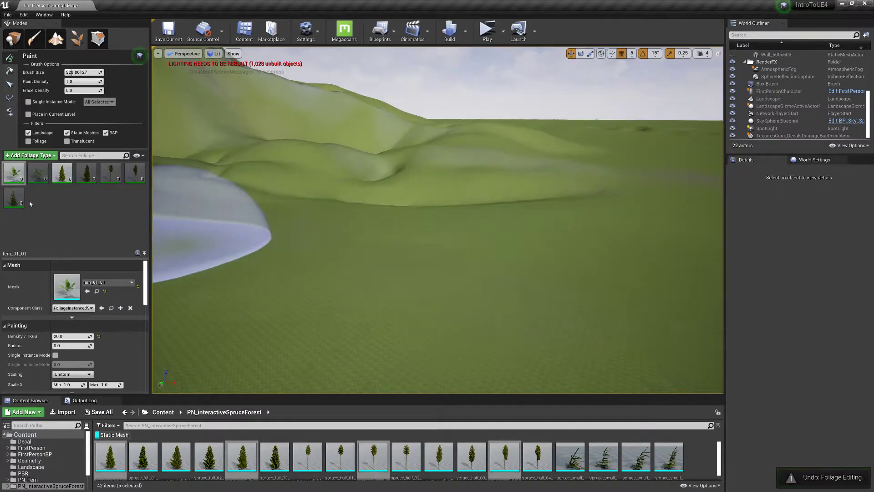
Deactivate fern_01_01, then select and activate all five spruce foliage types for painting
click(61, 179)
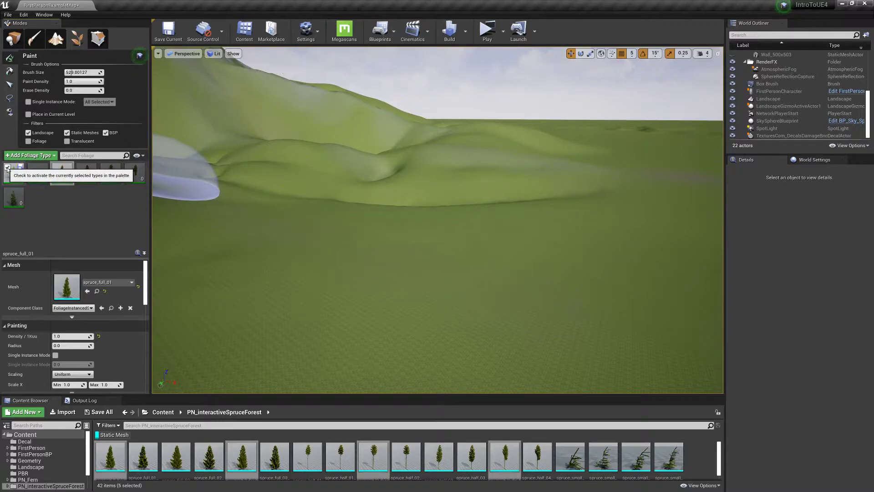
shift+click(10, 201)
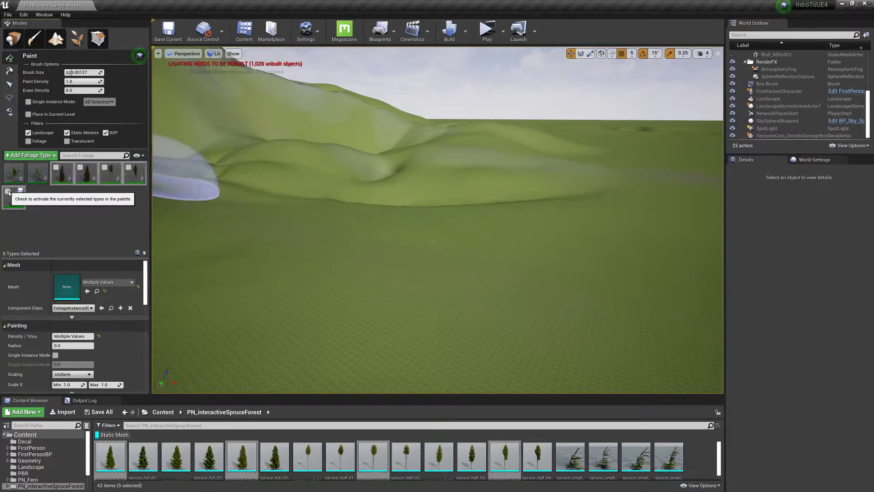
click(9, 193)
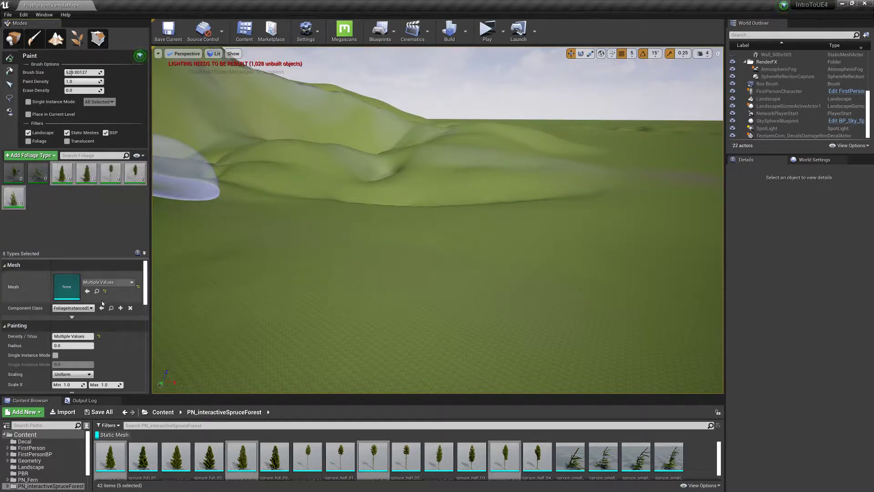
Set the five selected spruce types to a density of 0.5 per 1Kuu and paint one patch on the grass
click(83, 336)
text(0.5)
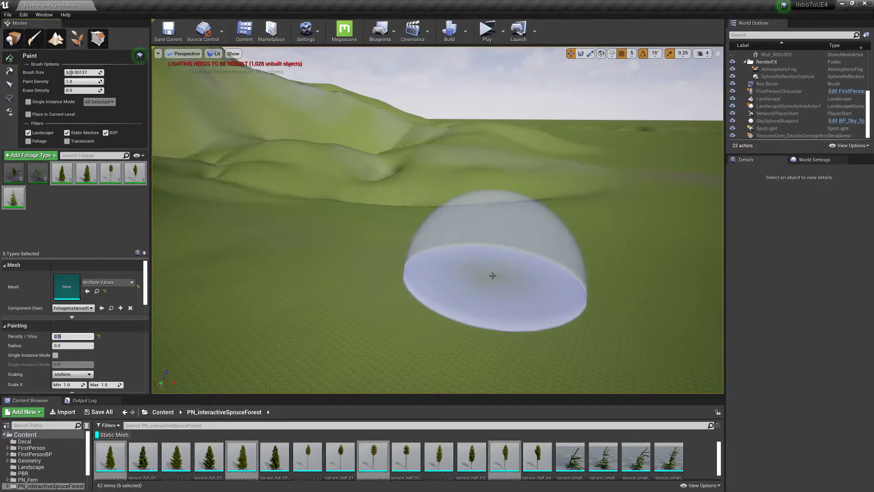
click(490, 276)
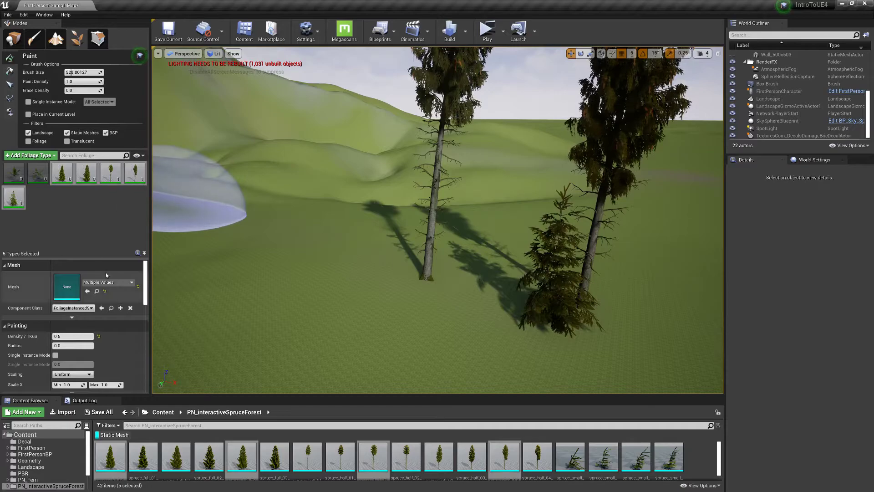
Reselect all five spruce types, set their density to 2 per 1Kuu, and activate both ferns for painting
click(35, 181)
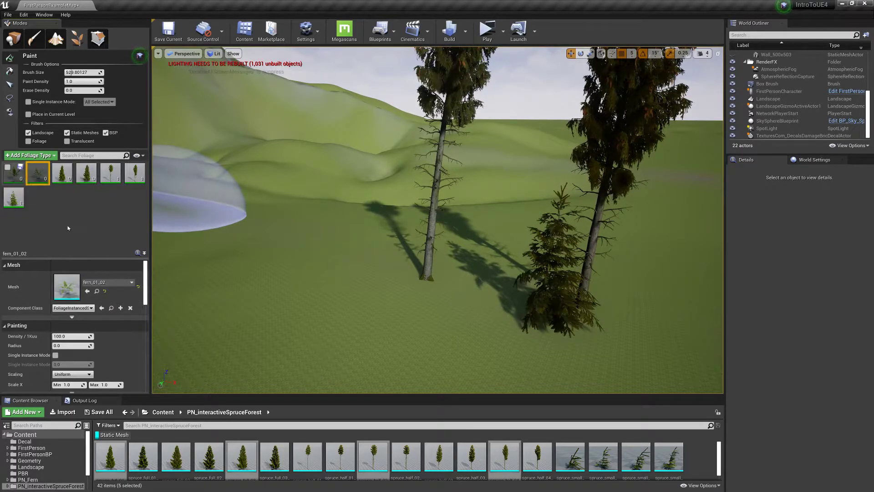
click(62, 173)
shift+click(16, 199)
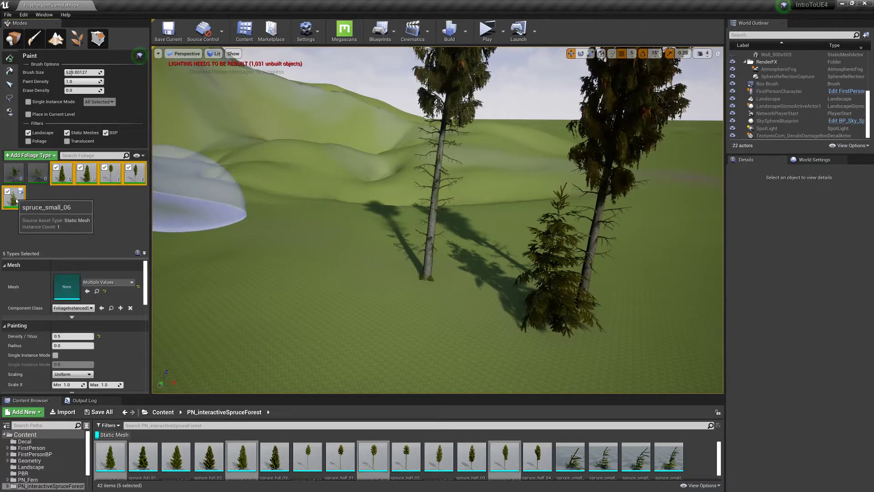
click(67, 337)
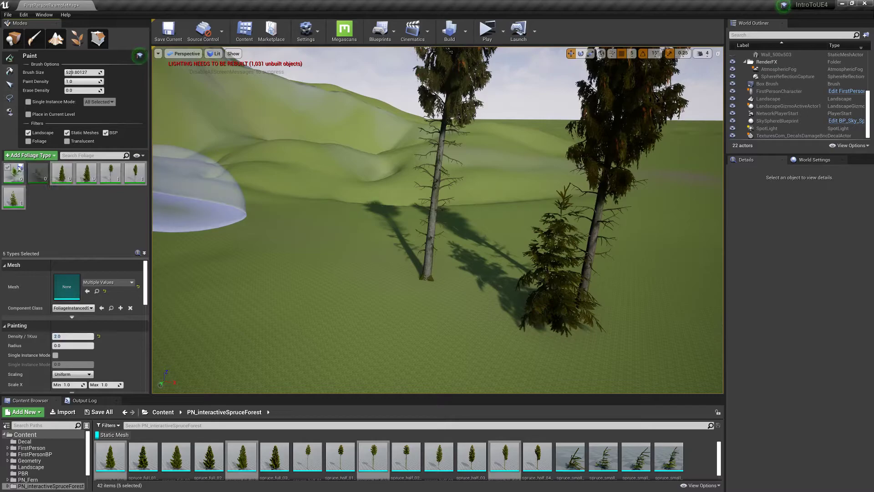
Paint a test strip of spruces and ferns across the open grass and undo it
mouse_move(455, 251)
right_down()
mouse_move(454, 319)
mouse_move(455, 251)
right_up()
key(s)
mouse_move(455, 251)
mouse_down()
mouse_move(353, 247)
mouse_move(293, 283)
mouse_move(518, 228)
mouse_move(583, 255)
mouse_up()
key(ctrl+z)
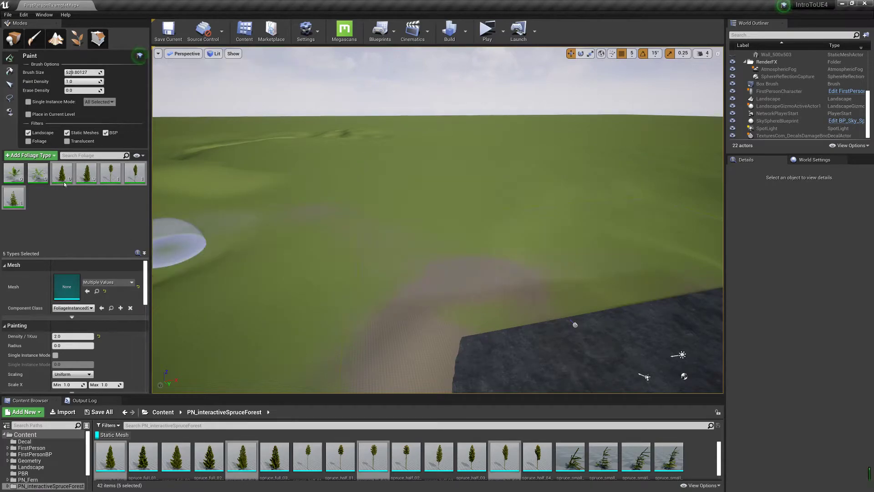
Set the spruce types' density to 1 per 1Kuu, paint test rows with brush paint densities of 1.0 and 0.5, and undo them
click(62, 173)
click(74, 335)
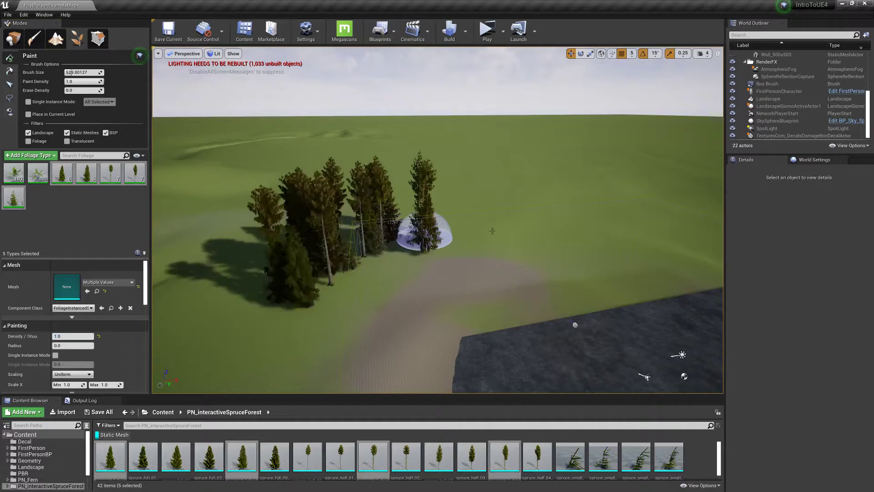
key(ctrl+z)
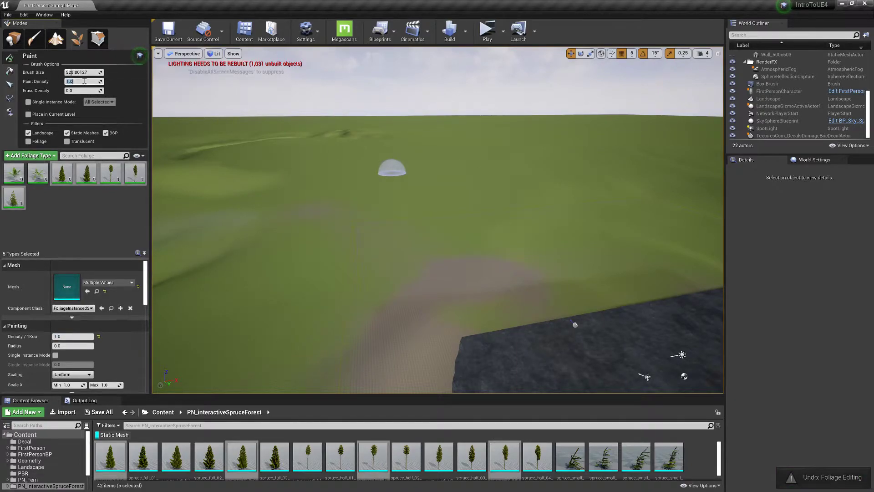
drag(356, 246, 630, 243)
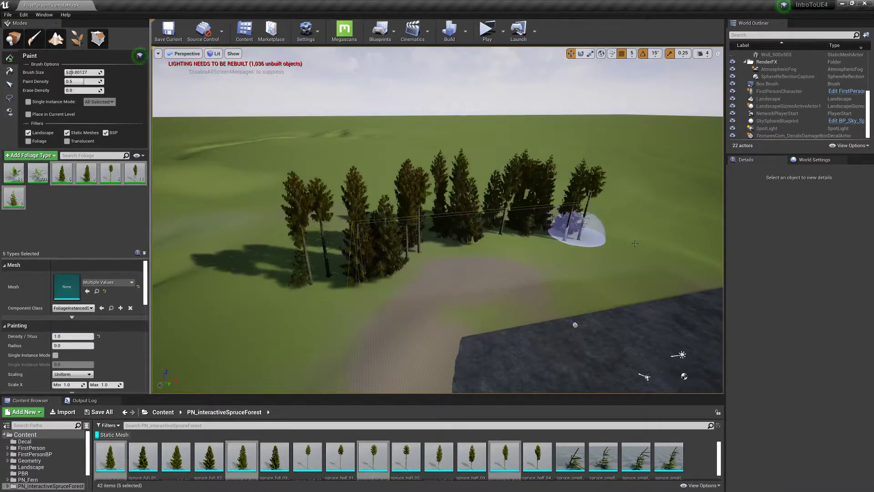
key(ctrl+z)
Set the brush paint density to 0.2 and paint a forest of spruces and ferns on the landscape
click(76, 81)
text(0.2)
mouse_move(285, 301)
mouse_down()
mouse_move(475, 248)
mouse_move(549, 239)
mouse_move(364, 328)
mouse_move(437, 272)
mouse_move(430, 303)
mouse_up()
right_drag(430, 303, 428, 364)
mouse_move(424, 235)
right_down()
mouse_move(432, 242)
mouse_move(439, 194)
mouse_move(433, 197)
mouse_move(446, 198)
right_up()
key(w)
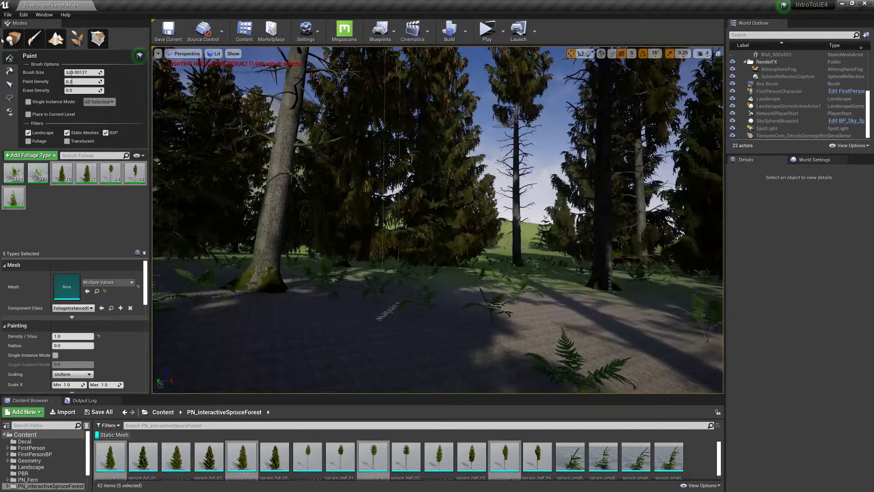
Switch to Place mode and inspect the painted forest from ground level in several directions
click(12, 39)
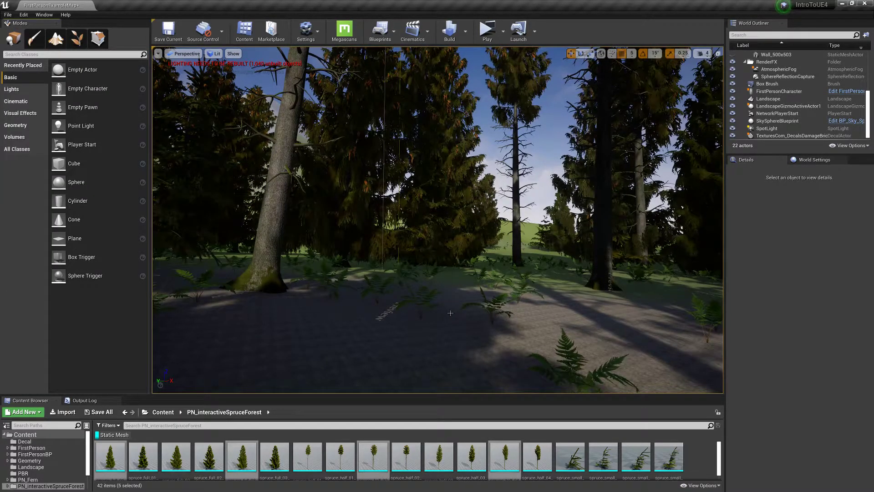
key(w)
right_drag(437, 218, 237, 220)
right_drag(437, 218, 319, 173)
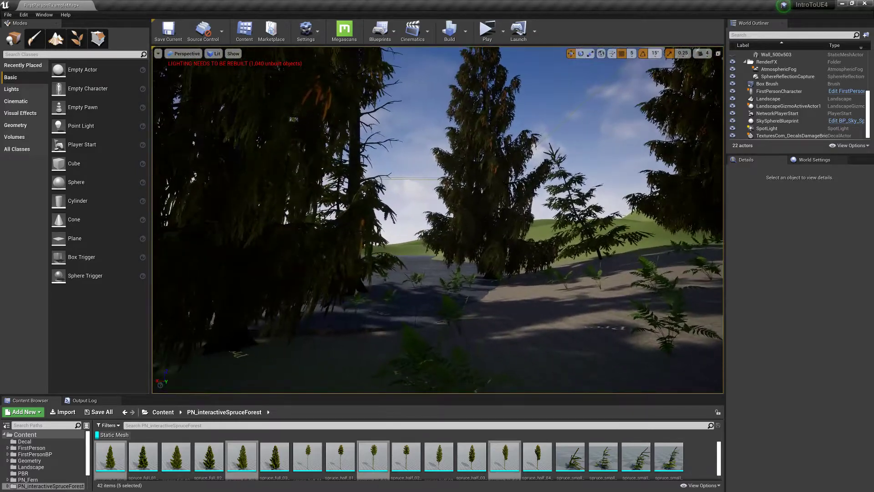
mouse_move(437, 219)
right_down()
mouse_move(319, 123)
mouse_move(323, 193)
mouse_move(460, 214)
mouse_move(606, 221)
mouse_move(573, 209)
mouse_move(547, 226)
right_up()
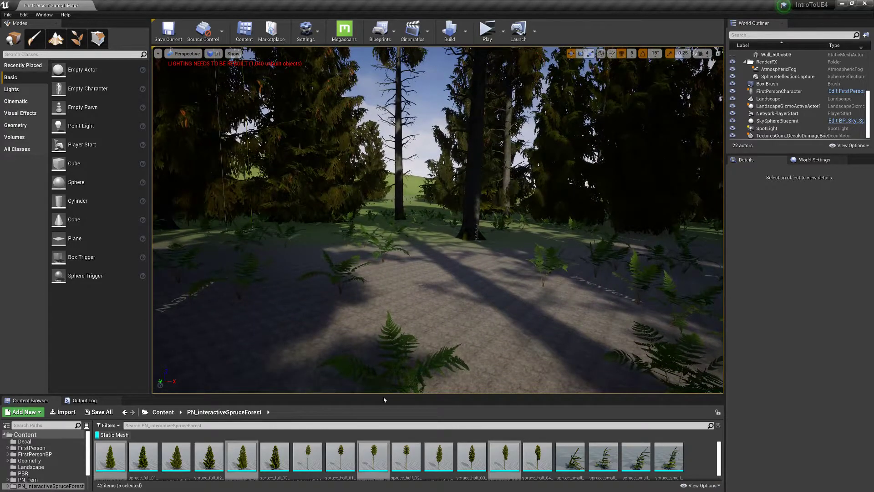
Enlarge the Content Browser, return to Foliage mode, and search the World Outliner for "fol", clearing the search when done
drag(387, 397, 387, 353)
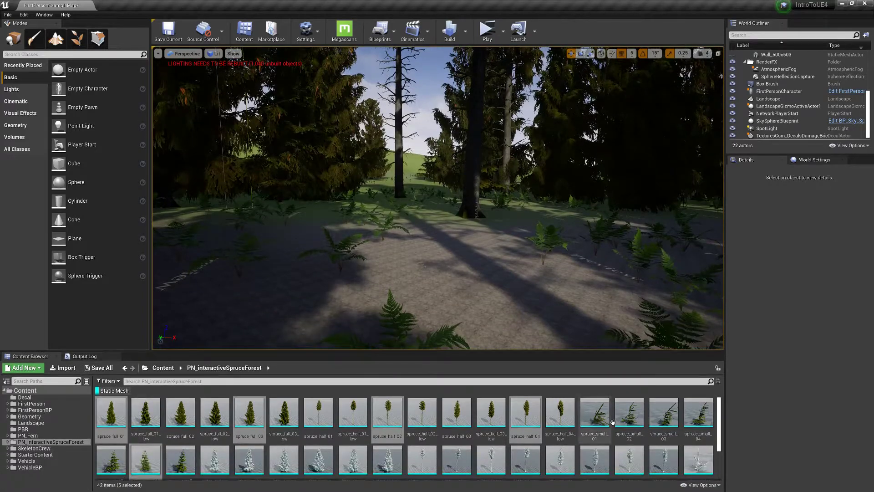
click(85, 39)
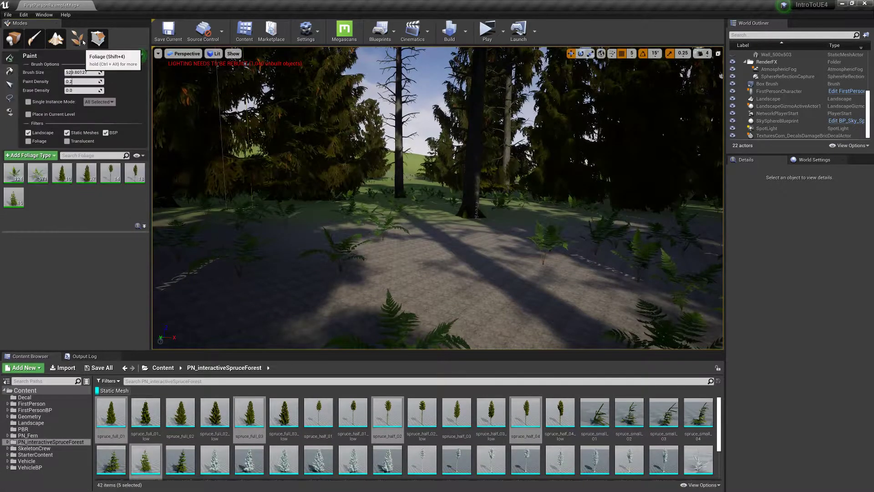
scroll(783, 96, up, 3)
text(fol)
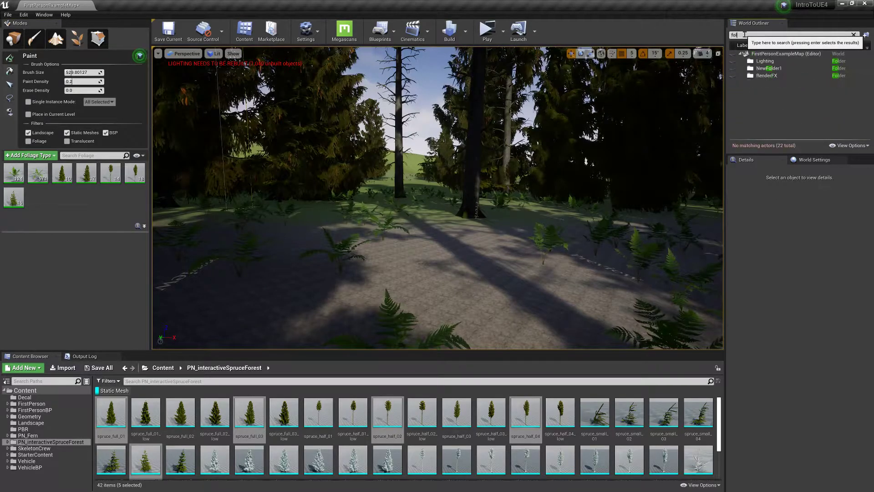
key(BackSpace)
key(BackSpace)
key(BackSpace)
key(BackSpace)
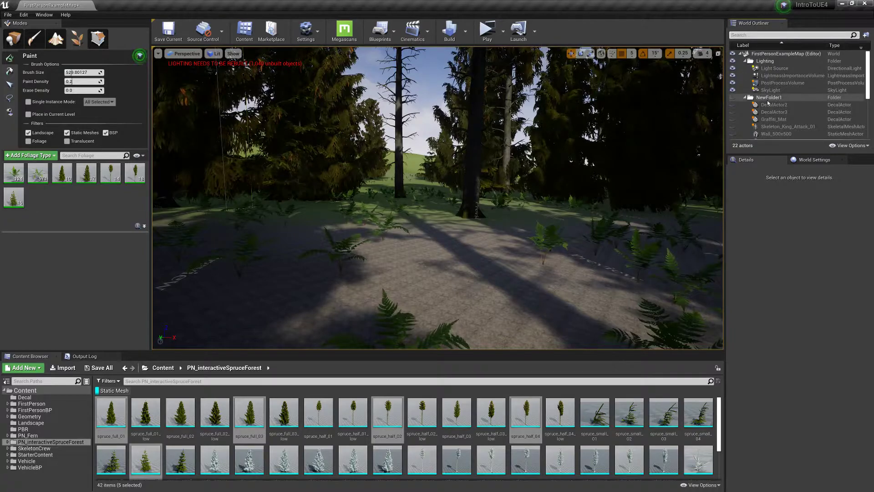
Collapse NewFolder1 in the World Outliner and toggle the Landscape's visibility off and on while looking for the foliage
click(745, 97)
scroll(740, 100, down, 3)
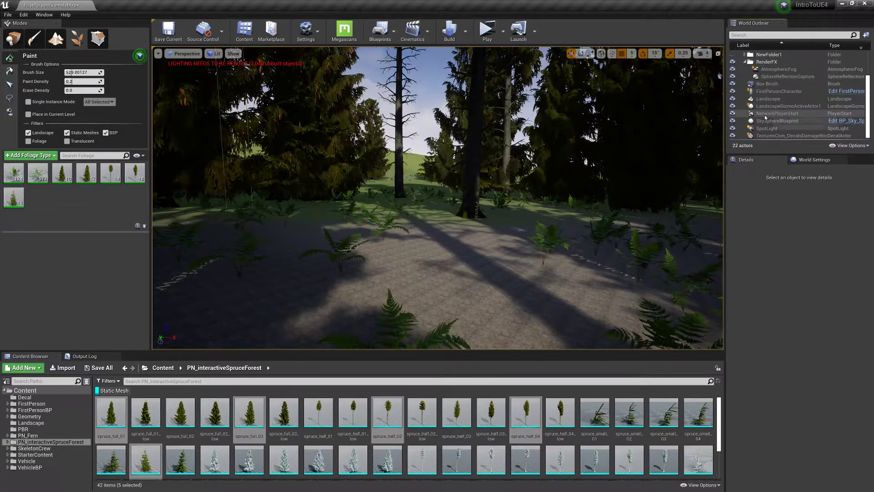
click(733, 99)
click(732, 98)
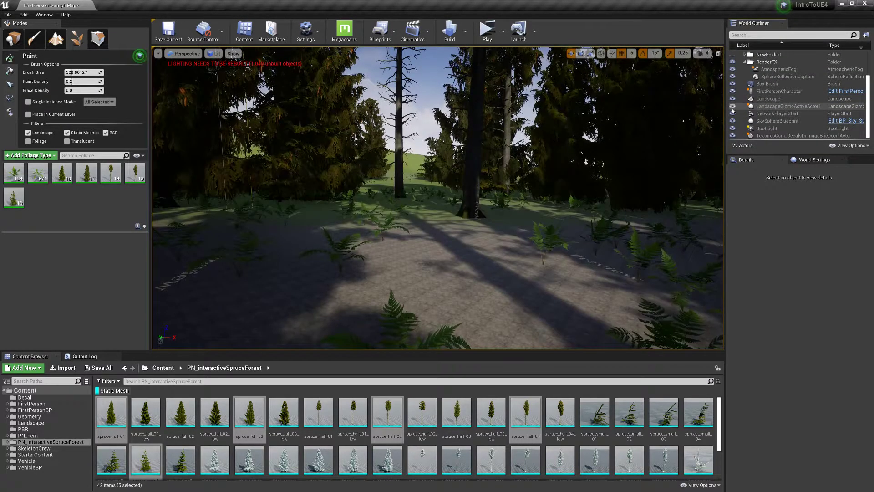
scroll(754, 119, up, 3)
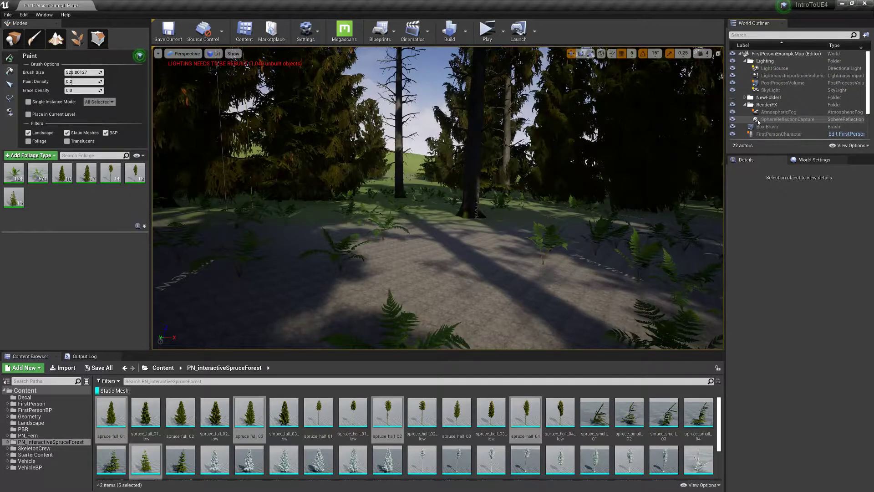
In Place mode, select the painted foliage through one of its trees and inspect the whole selected group
click(13, 38)
click(470, 115)
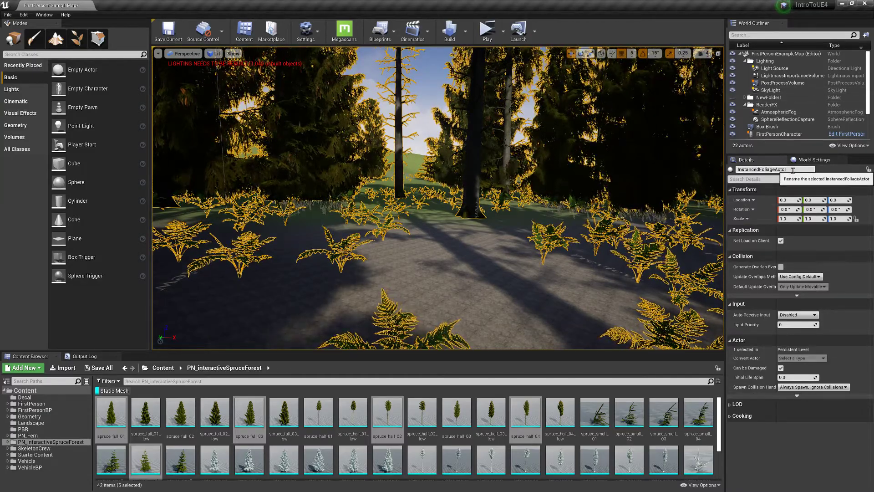
right_drag(460, 237, 444, 213)
key(w)
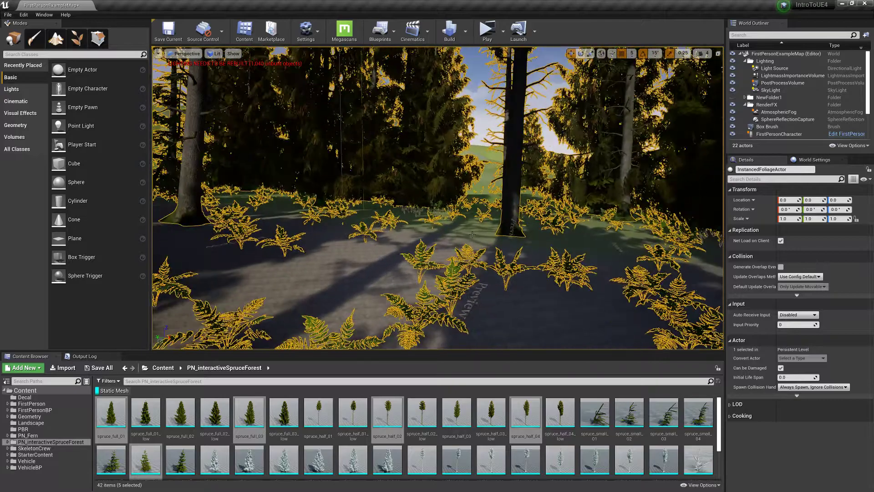
Place a single spruce_small_02 mesh on the forest floor among the ferns and focus the view on it
drag(629, 414, 453, 253)
right_drag(473, 277, 501, 333)
key(w)
key(w)
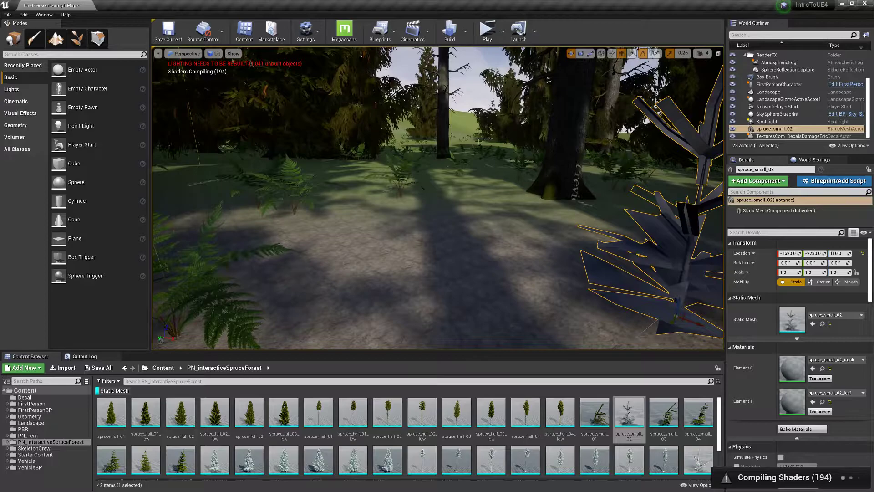
key(f)
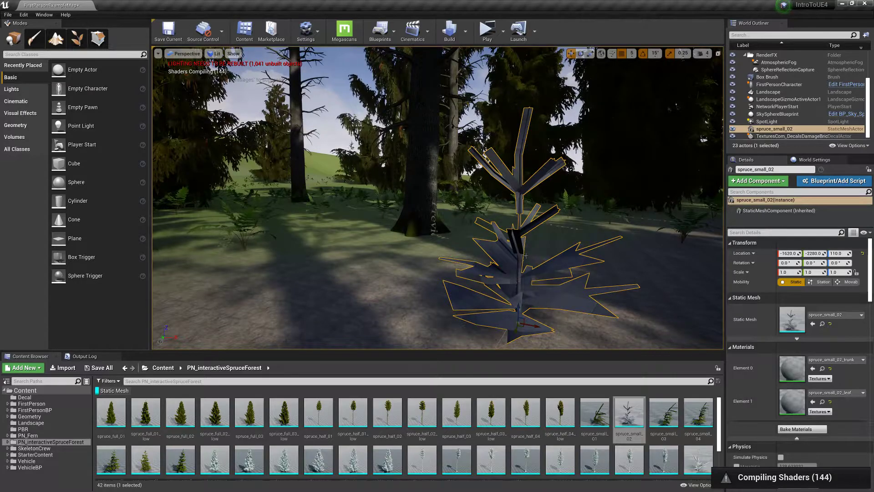
right_drag(405, 138, 216, 50)
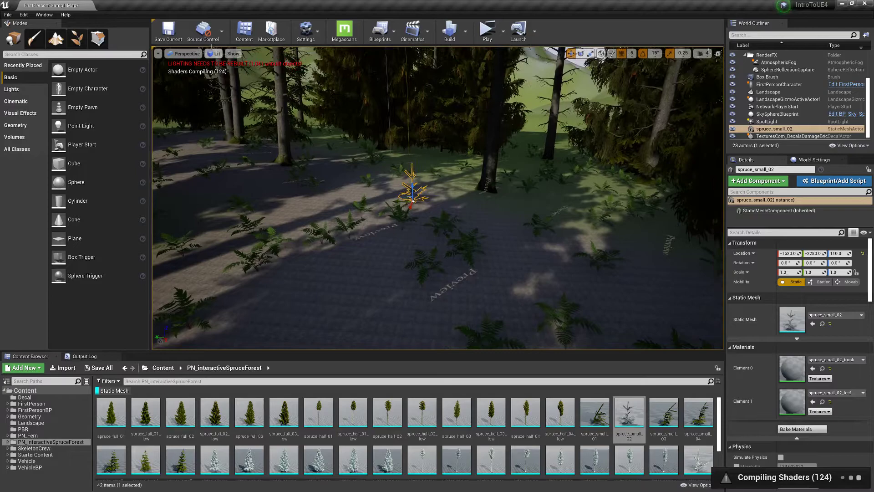
In Foliage mode, deactivate the five spruce types and erase the ferns around the placed spruce_small_02
click(77, 40)
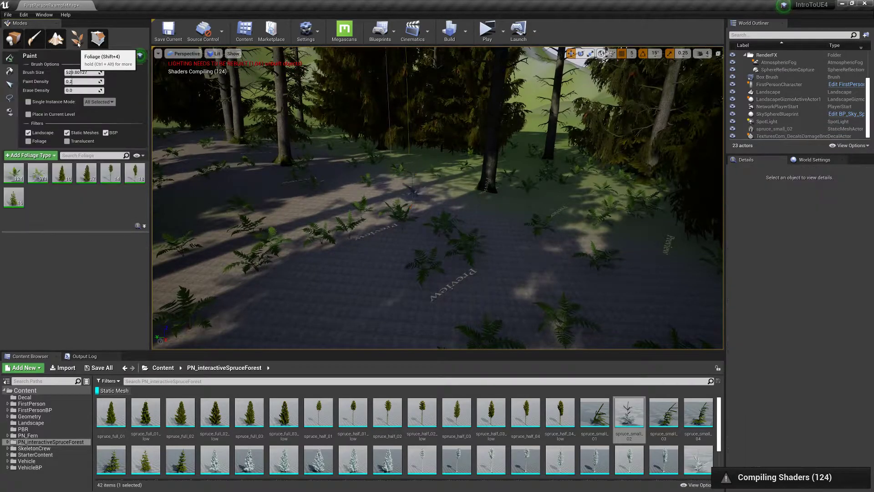
right_drag(459, 200, 456, 210)
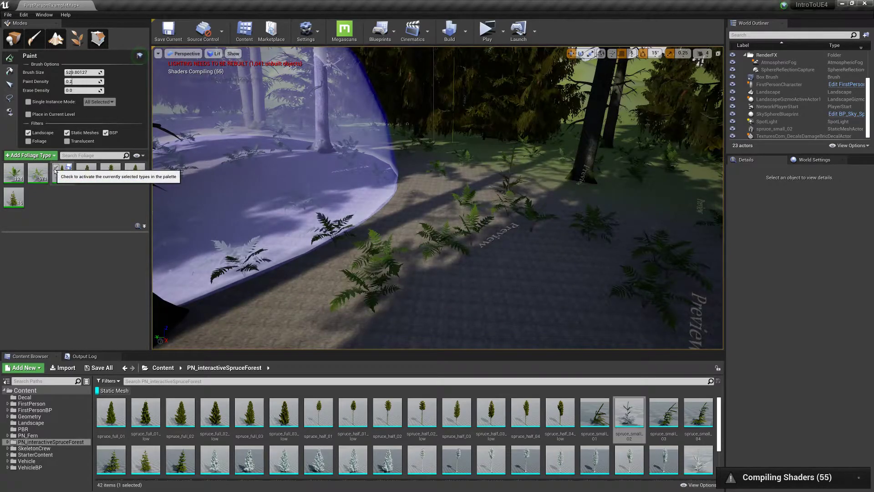
shift+click(56, 170)
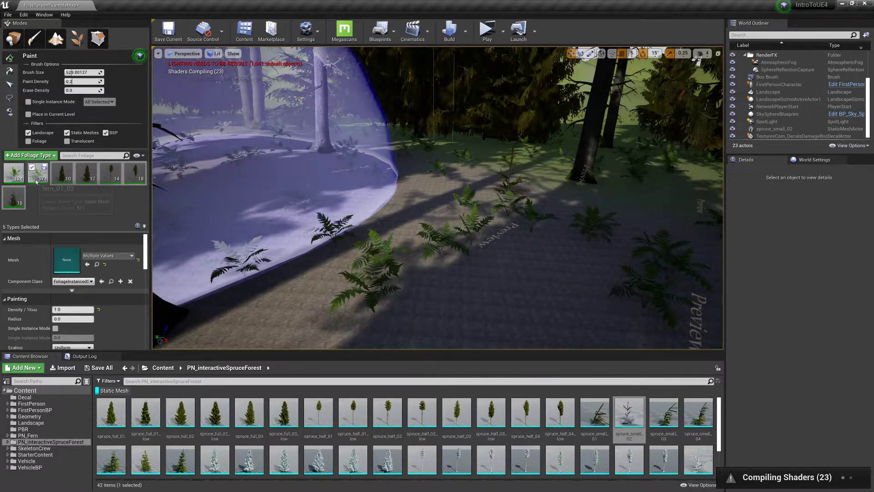
click(14, 173)
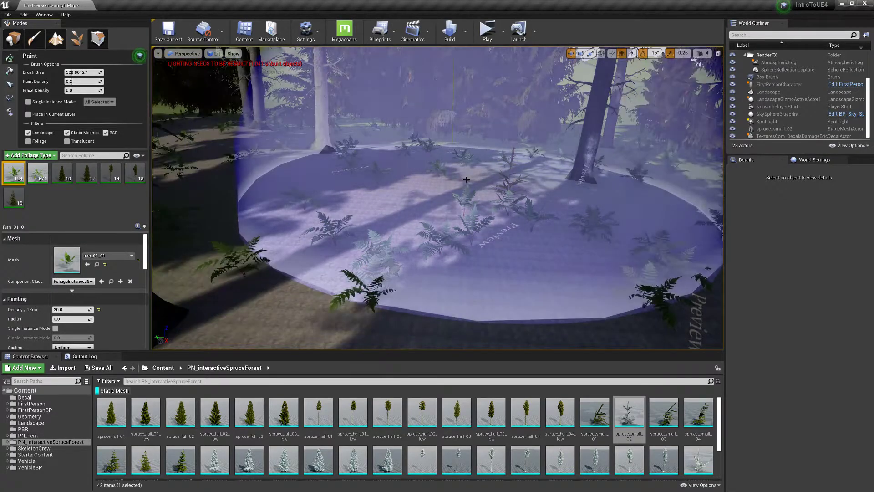
shift+drag(466, 179, 503, 193)
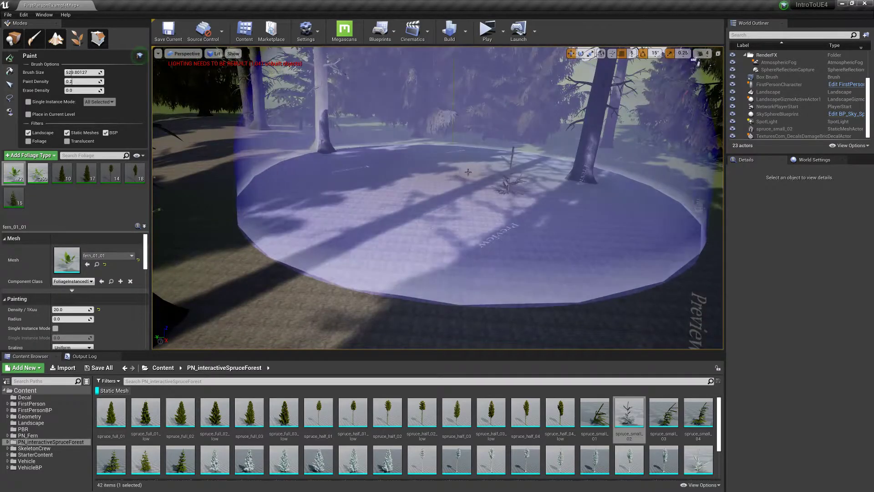
Paint fern patches around the cleared ground and on the nearby grass, and undo the last strokes
mouse_move(491, 175)
mouse_down()
mouse_move(364, 142)
mouse_move(462, 166)
mouse_move(492, 191)
mouse_move(409, 205)
mouse_move(455, 219)
mouse_move(482, 195)
mouse_move(546, 221)
mouse_move(537, 232)
mouse_move(512, 154)
mouse_up()
scroll(476, 194, down, 3)
mouse_move(476, 194)
right_down()
mouse_move(382, 195)
mouse_move(364, 173)
mouse_move(418, 182)
mouse_move(484, 220)
right_up()
click(483, 220)
right_drag(566, 244, 449, 237)
key(ctrl+z)
key(ctrl+z)
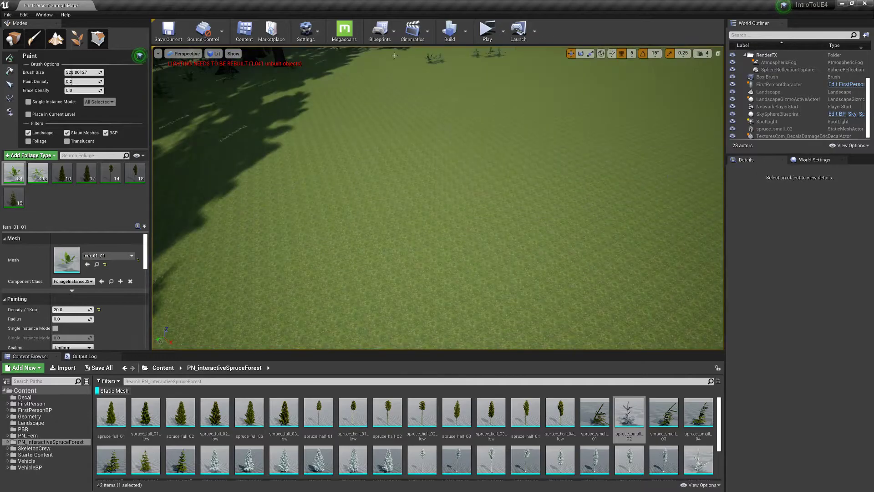
Activate both ferns and the two full spruce types, paint a grove on the open grass, and deactivate all four types
right_drag(397, 181, 399, 154)
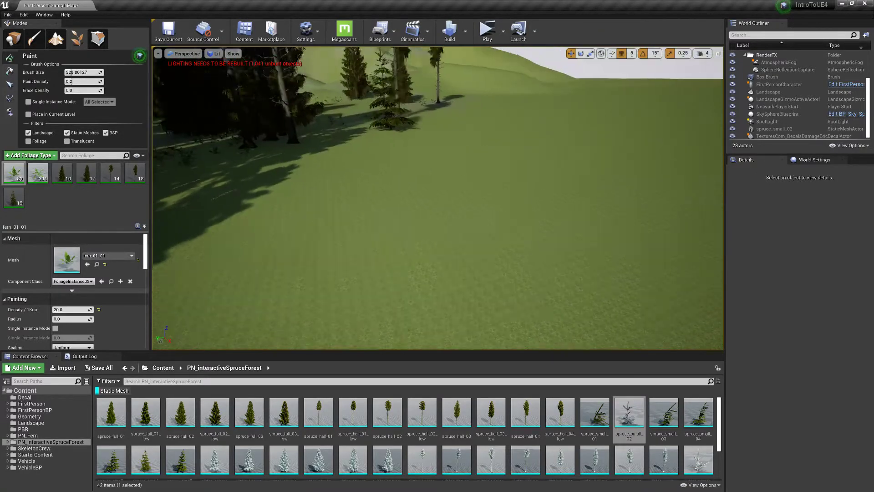
shift+click(86, 178)
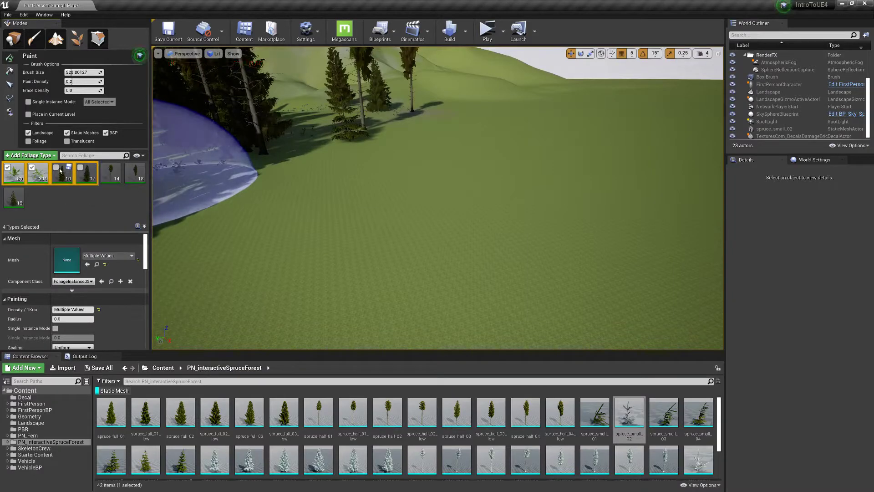
mouse_move(540, 200)
mouse_down()
mouse_move(537, 210)
mouse_move(507, 222)
mouse_up()
drag(587, 213, 400, 319)
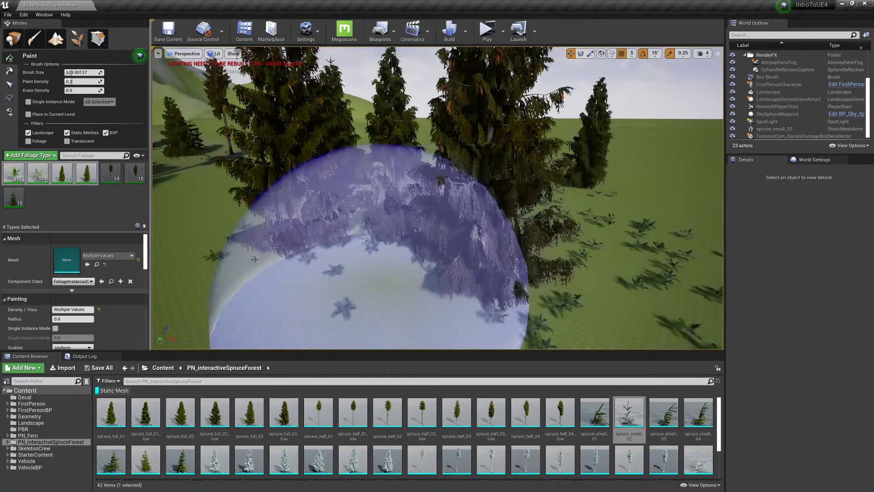
click(7, 167)
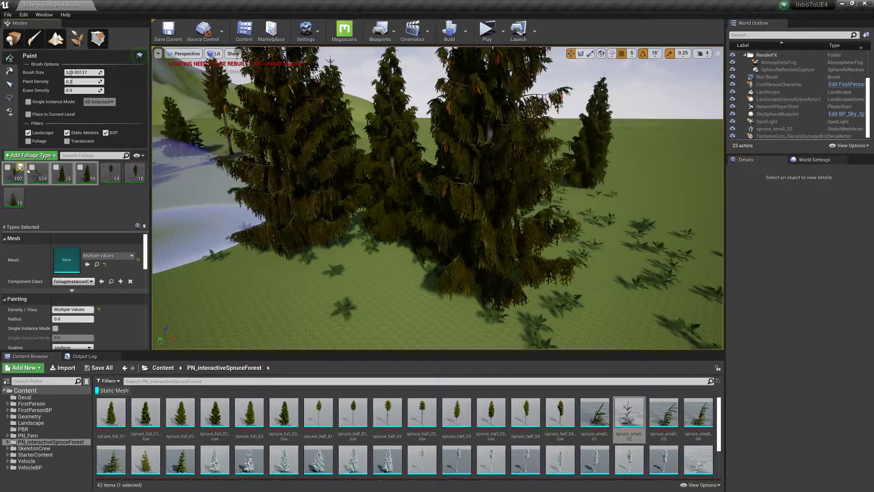
Activate only spruce_full_01 and erase its trees from the grove on the open grass
click(56, 167)
click(62, 172)
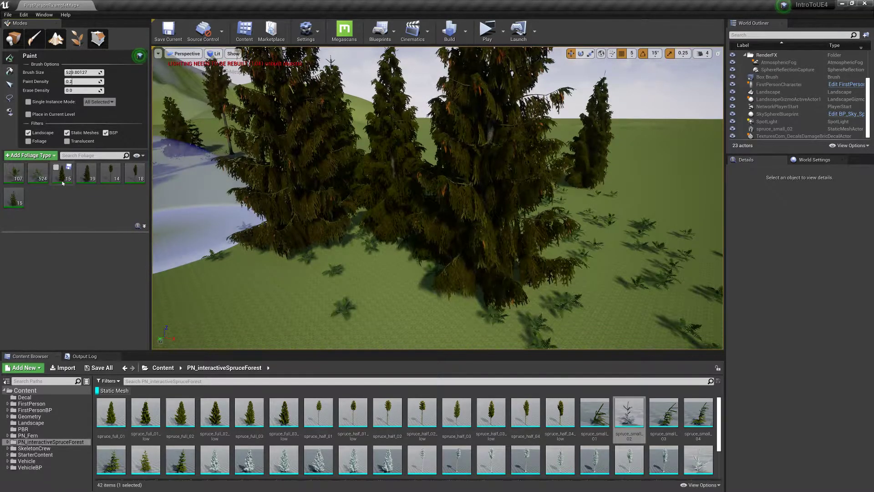
mouse_move(451, 234)
shift+mouse_down()
mouse_move(353, 205)
mouse_move(635, 255)
mouse_move(319, 232)
mouse_move(644, 306)
shift+mouse_up()
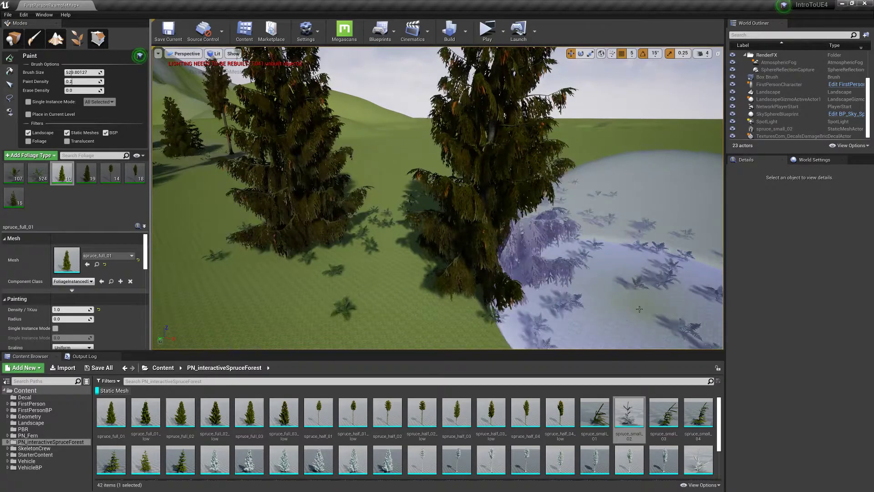
Raise the camera speed to 5, fly to the mountain, and activate all five spruce types
mouse_move(507, 273)
right_down()
mouse_move(354, 194)
mouse_move(218, 176)
mouse_move(273, 90)
mouse_move(273, 161)
mouse_move(260, 121)
right_up()
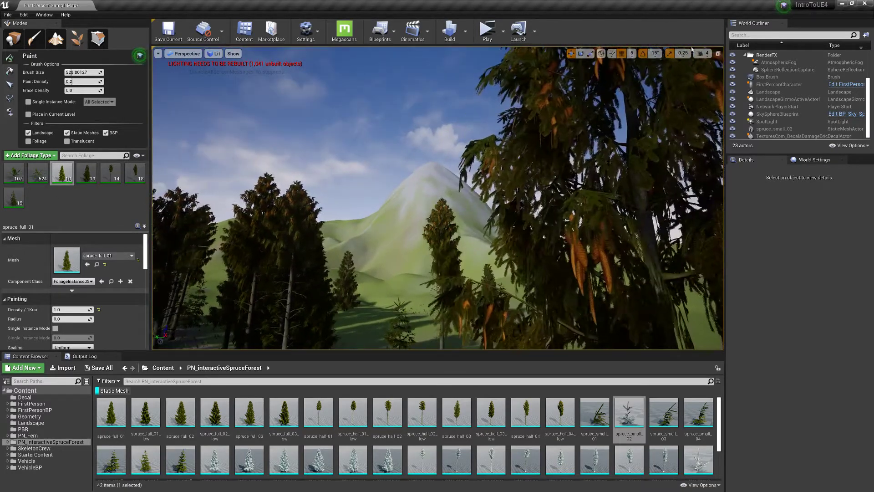
click(703, 53)
key(w)
right_drag(691, 104, 688, 107)
right_drag(445, 205, 445, 205)
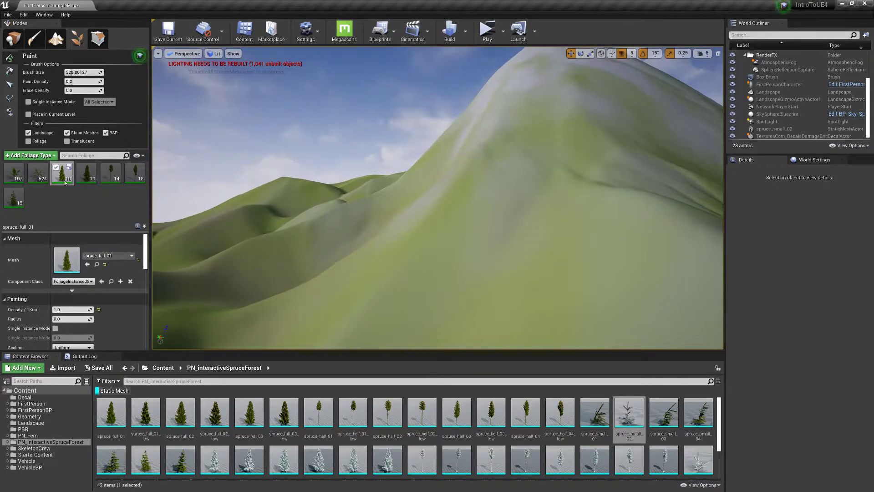
shift+click(13, 199)
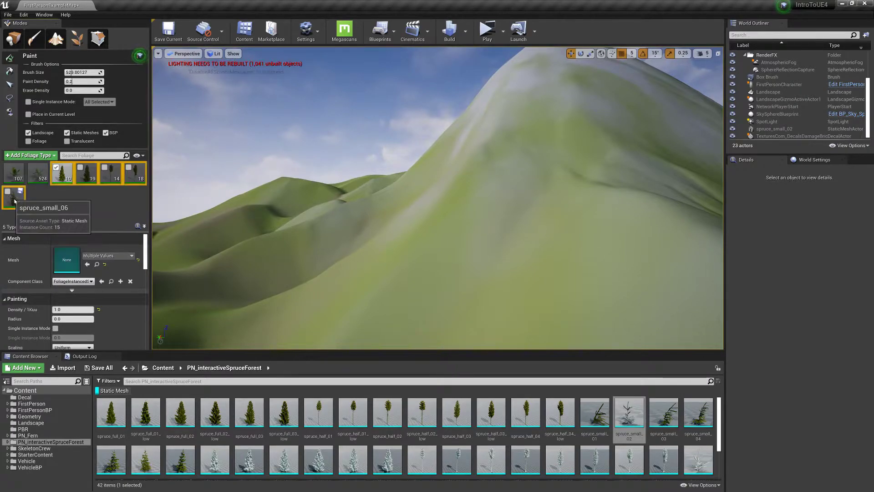
click(57, 168)
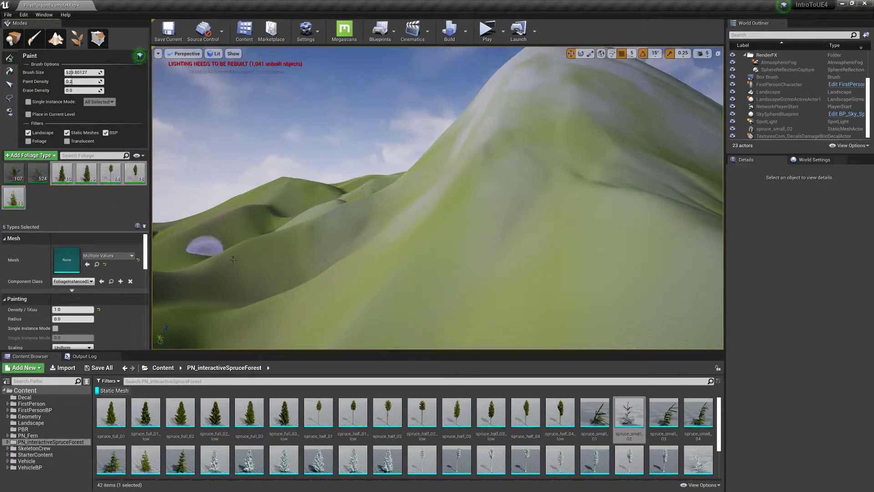
Paint a strip of spruces down the mountain's steep ridge and undo the stroke
scroll(114, 320, down, 3)
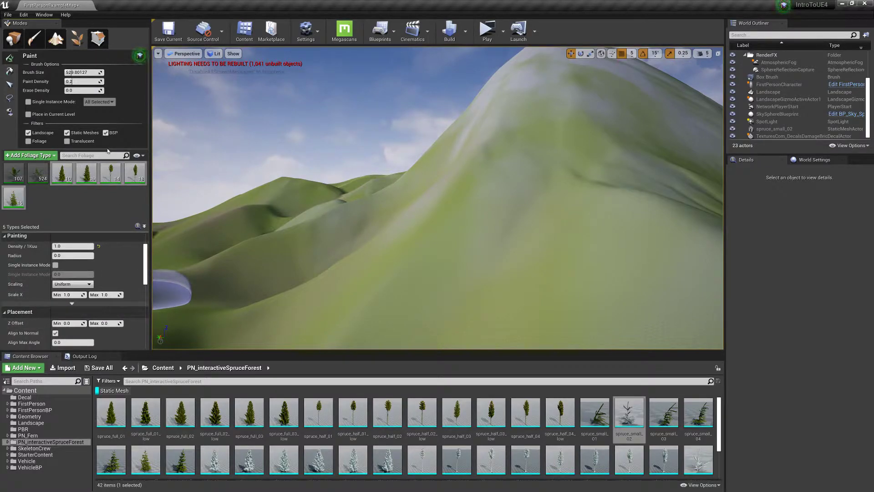
scroll(86, 273, down, 1)
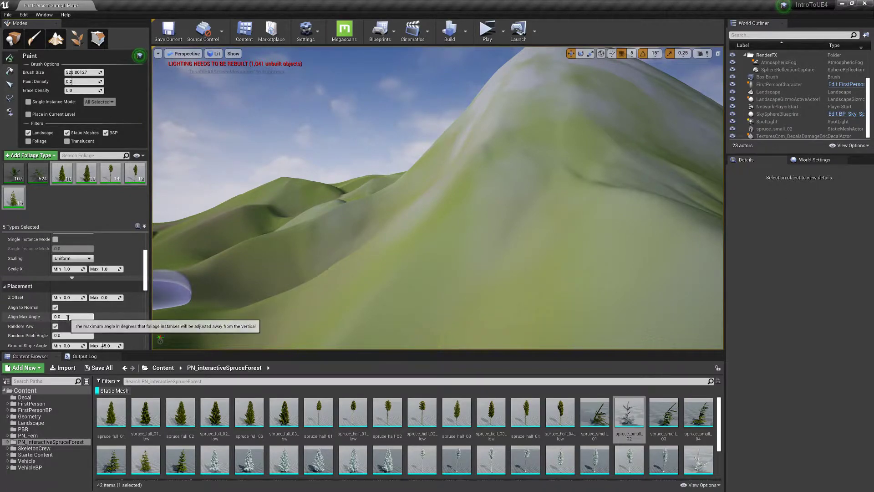
scroll(76, 322, down, 2)
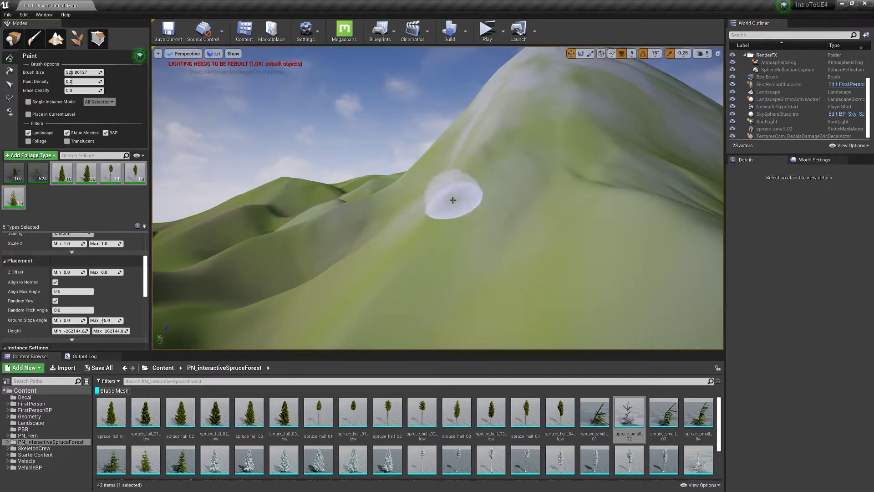
mouse_move(487, 178)
mouse_down()
mouse_move(421, 193)
mouse_move(371, 260)
mouse_move(307, 320)
mouse_up()
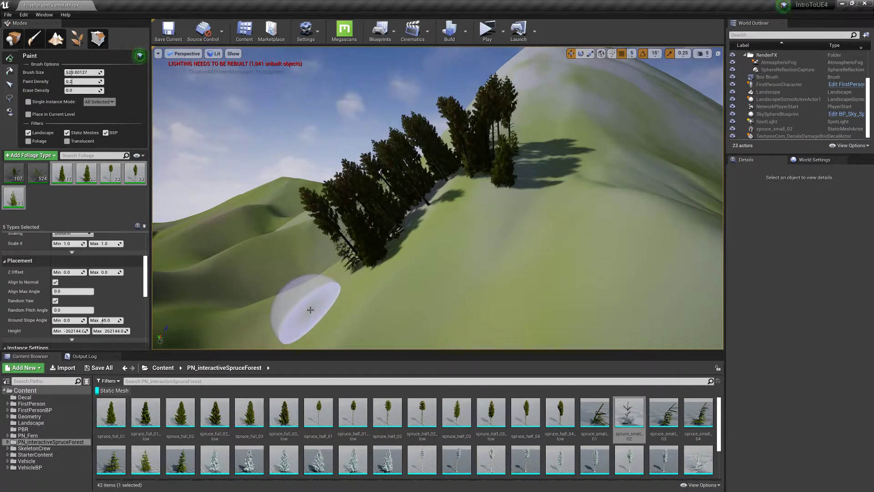
key(ctrl+z)
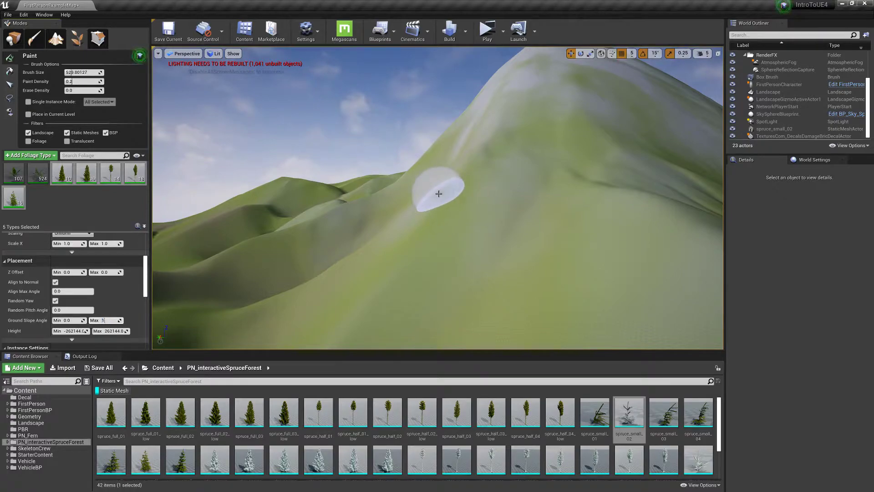
Set the spruces' maximum Ground Slope Angle to 15, then test-paint the mountainside and nearby hills and undo the strokes
text(5)
key(Return)
mouse_move(629, 215)
mouse_down()
mouse_move(531, 105)
mouse_move(298, 288)
mouse_move(427, 186)
mouse_move(608, 180)
mouse_move(664, 205)
mouse_move(503, 67)
mouse_up()
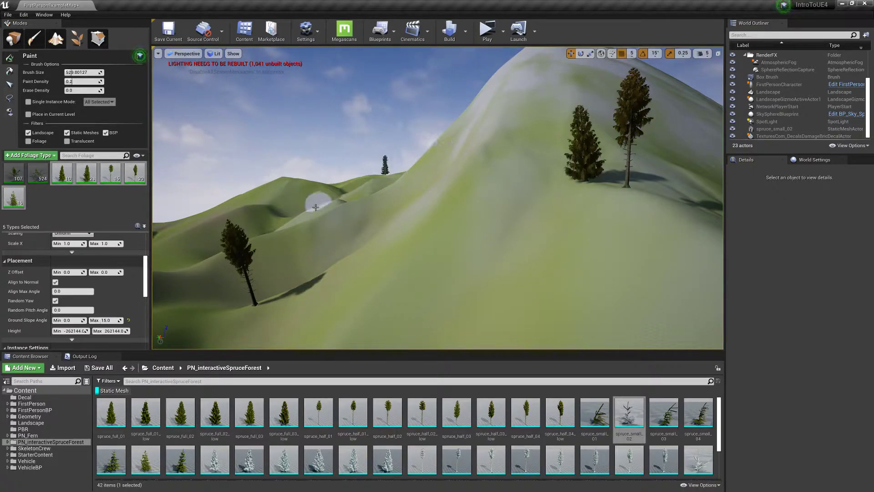
drag(246, 214, 219, 289)
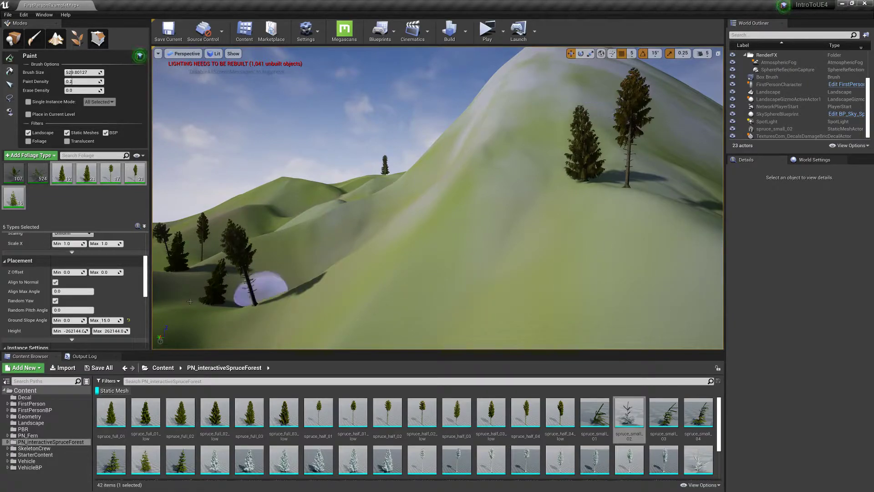
key(ctrl+z)
Try painting spruces on the steep face of the mountain peak and undo the stroke
right_drag(471, 227, 482, 160)
right_drag(564, 159, 587, 174)
mouse_move(523, 174)
right_down()
mouse_move(533, 214)
mouse_move(519, 173)
right_up()
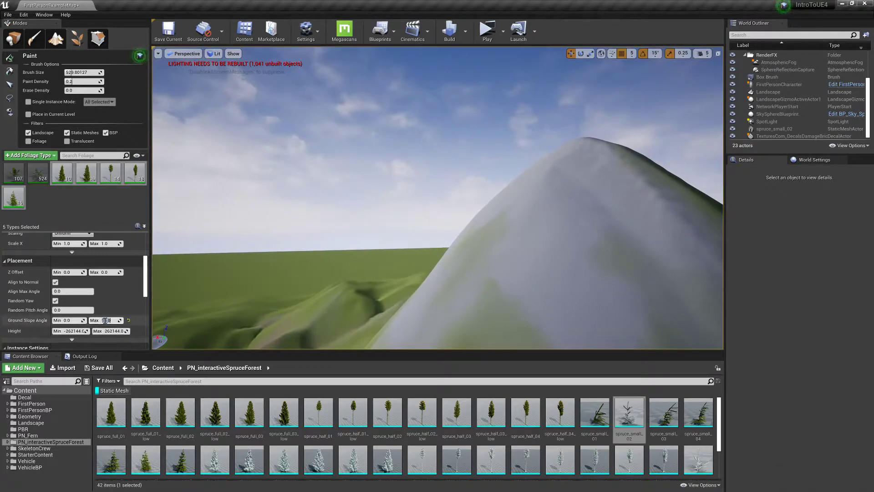
mouse_move(516, 221)
mouse_down()
mouse_move(438, 268)
mouse_move(546, 196)
mouse_move(512, 238)
mouse_up()
right_drag(511, 238, 592, 205)
key(ctrl+z)
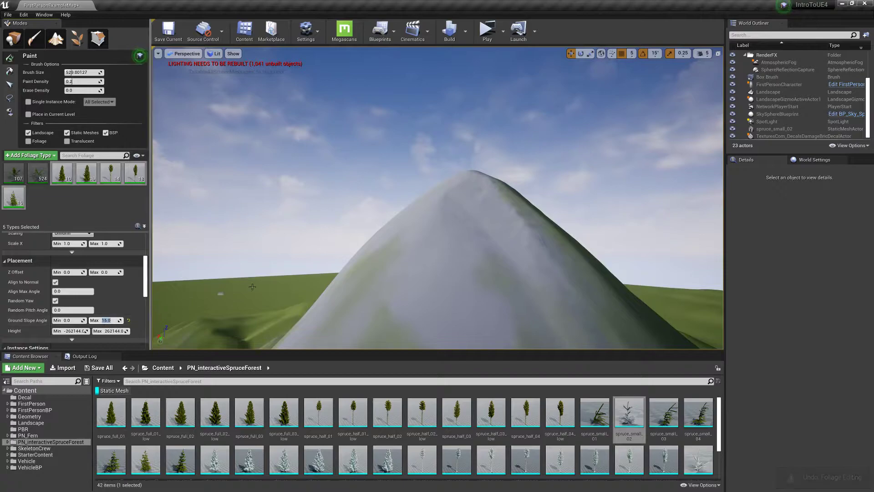
Enlarge the brush to about 1025 and paint spruces over the hills around the mountain
mouse_move(444, 269)
right_down()
mouse_move(391, 314)
mouse_move(325, 287)
right_up()
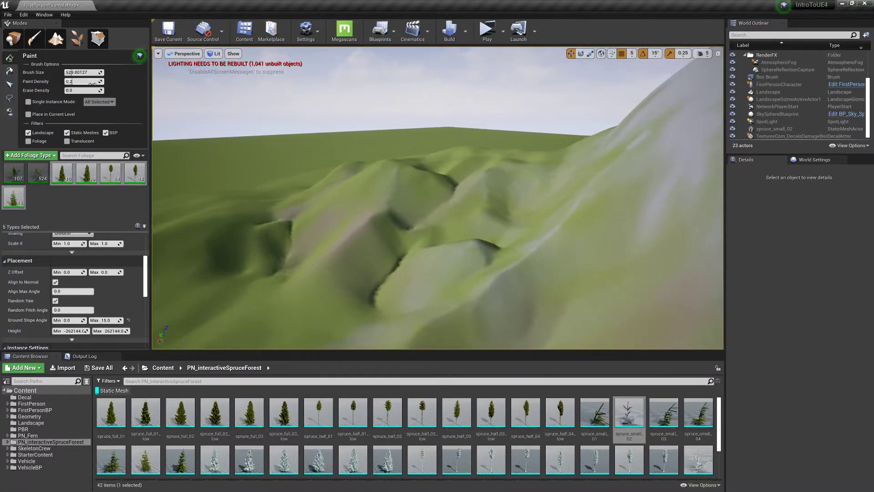
mouse_move(388, 188)
mouse_down()
mouse_move(297, 267)
mouse_move(497, 182)
mouse_move(371, 163)
mouse_move(191, 259)
mouse_move(566, 263)
mouse_move(530, 164)
mouse_move(570, 149)
mouse_move(371, 177)
mouse_move(223, 223)
mouse_move(220, 209)
mouse_move(242, 288)
mouse_move(578, 186)
mouse_move(351, 157)
mouse_up()
mouse_move(442, 203)
right_down()
mouse_move(591, 196)
mouse_move(410, 250)
mouse_move(591, 201)
right_up()
mouse_move(539, 179)
mouse_down()
mouse_move(557, 198)
mouse_move(555, 174)
mouse_move(400, 307)
mouse_move(351, 282)
mouse_move(585, 269)
mouse_move(220, 170)
mouse_move(185, 277)
mouse_move(618, 297)
mouse_move(549, 141)
mouse_move(578, 147)
mouse_up()
Activate only the two fern types and paint ferns across the mountain slope, undoing the last stroke
click(16, 176)
shift+click(16, 206)
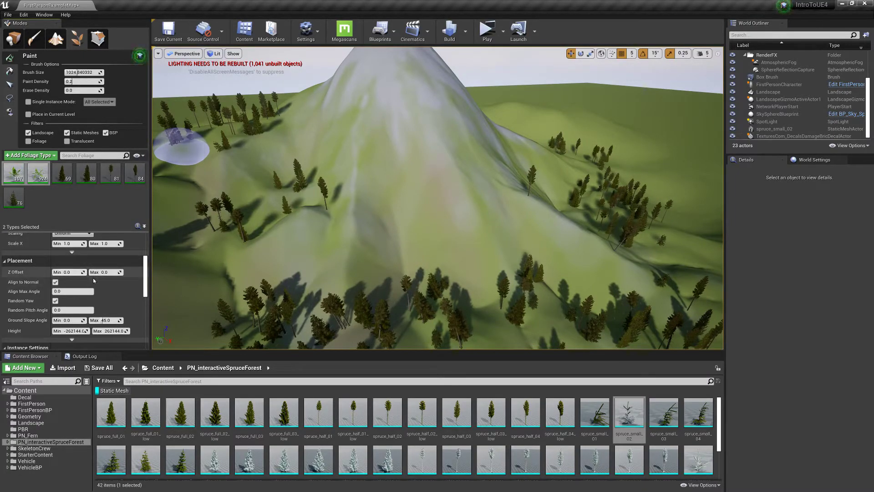
mouse_move(327, 213)
mouse_down()
mouse_move(191, 296)
mouse_move(383, 185)
mouse_move(415, 124)
mouse_move(466, 266)
mouse_up()
mouse_move(467, 267)
right_down()
mouse_move(467, 284)
mouse_move(456, 293)
mouse_move(455, 337)
mouse_move(374, 255)
mouse_move(387, 257)
right_up()
key(w)
mouse_move(444, 273)
mouse_down()
mouse_move(435, 168)
mouse_move(368, 310)
mouse_move(297, 290)
mouse_move(595, 195)
mouse_move(449, 259)
mouse_move(585, 211)
mouse_move(429, 155)
mouse_up()
key(ctrl+z)
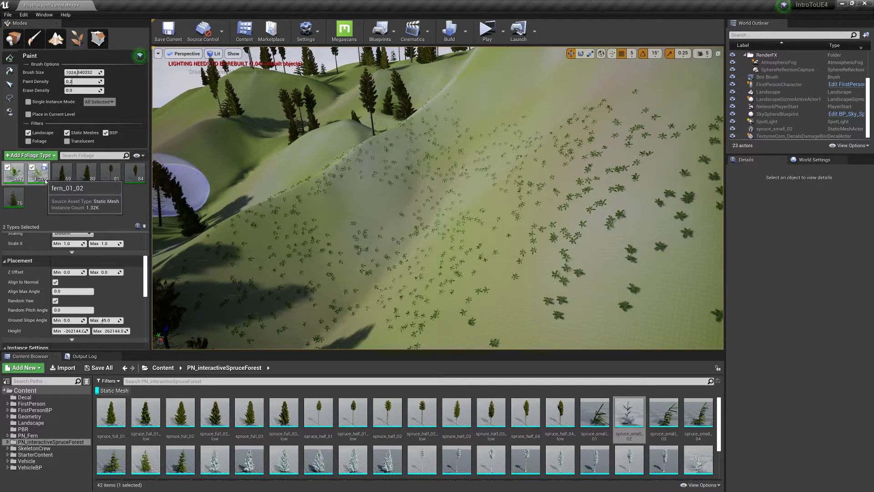
Erase the ferns painted across the mountain slope
mouse_move(288, 225)
right_down()
mouse_move(196, 182)
mouse_move(273, 255)
right_up()
mouse_move(422, 298)
shift+mouse_down()
mouse_move(497, 287)
mouse_move(510, 117)
mouse_move(540, 172)
mouse_move(609, 217)
shift+mouse_up()
right_drag(608, 217, 495, 252)
shift+drag(495, 252, 371, 169)
mouse_move(372, 170)
right_down()
mouse_move(346, 214)
mouse_move(273, 228)
mouse_move(309, 241)
mouse_move(346, 201)
mouse_move(314, 196)
mouse_move(373, 219)
mouse_move(219, 209)
mouse_move(214, 187)
mouse_move(207, 194)
right_up()
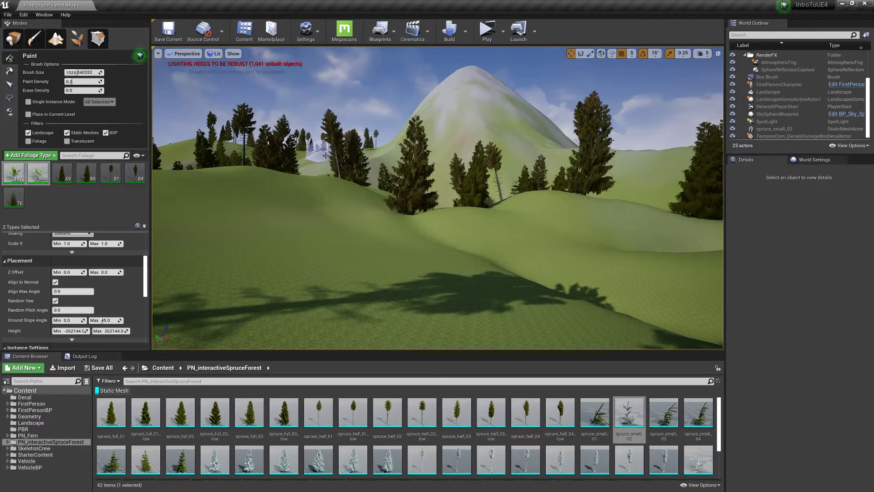
Try raising the ferns' maximum placement Height to about 2911852 and undo the change
mouse_move(436, 237)
right_down()
mouse_move(421, 177)
mouse_move(409, 213)
right_up()
key(w)
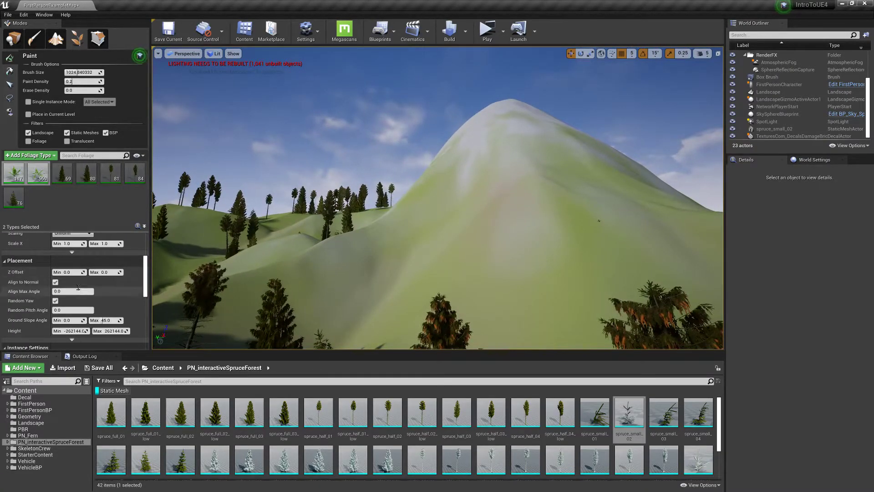
scroll(85, 291, up, 4)
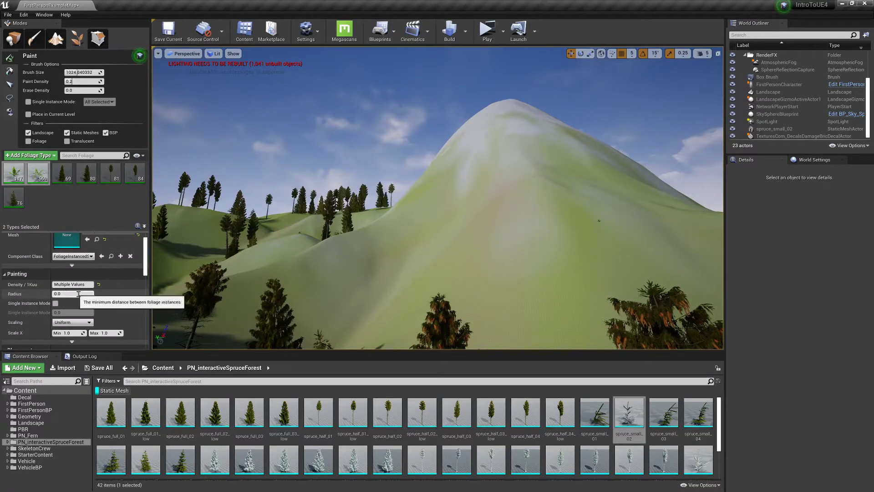
scroll(99, 290, down, 3)
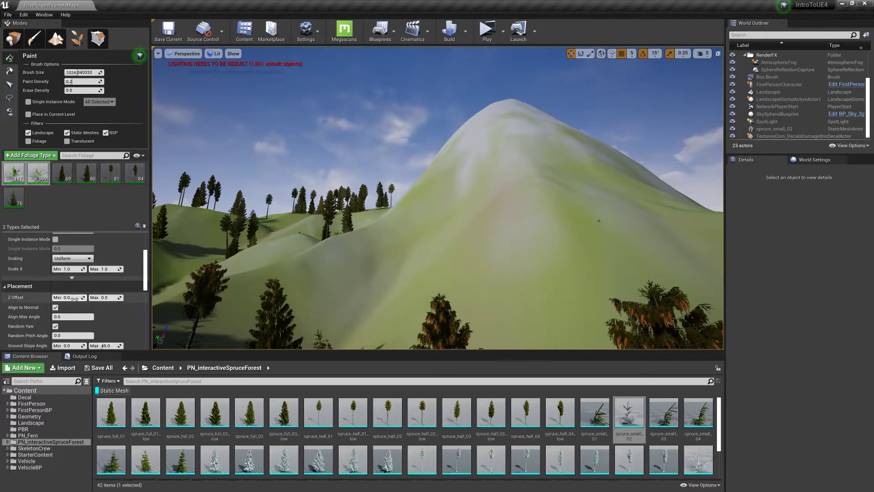
scroll(76, 297, down, 3)
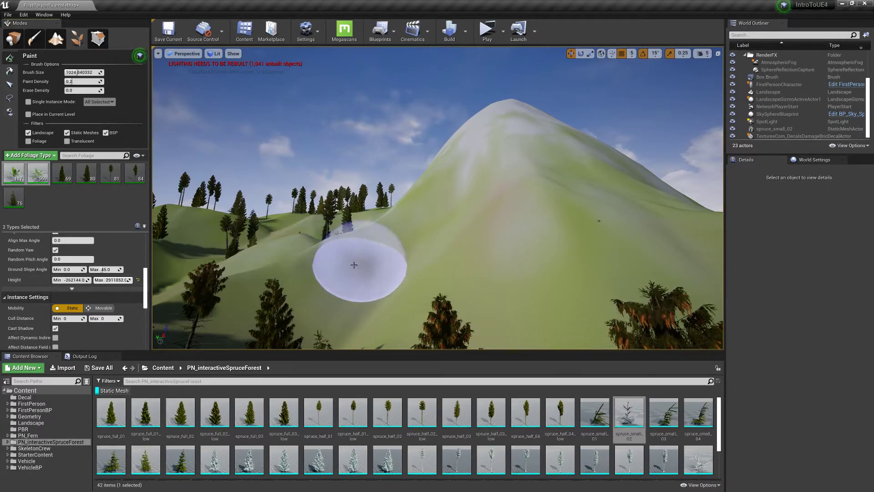
key(ctrl+z)
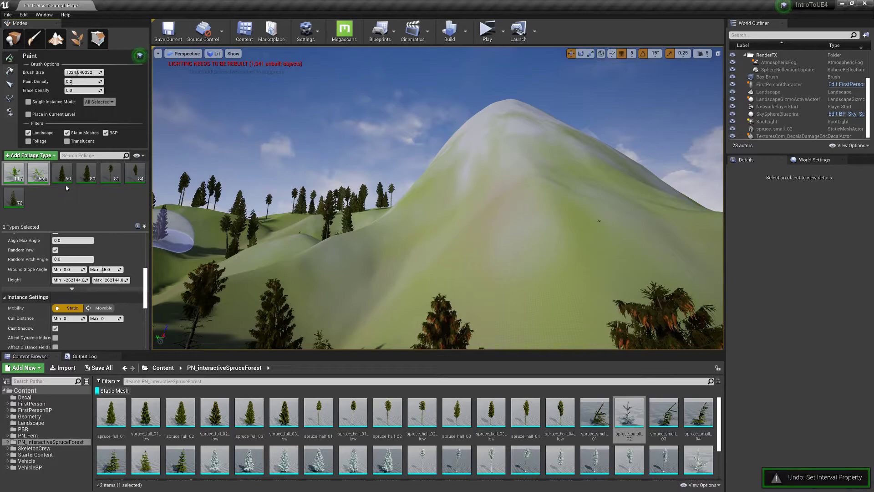
Activate only spruce_full_01 and spruce_small_06, and set spruce_full_01's maximum placement Height to about 929808
click(18, 172)
click(62, 172)
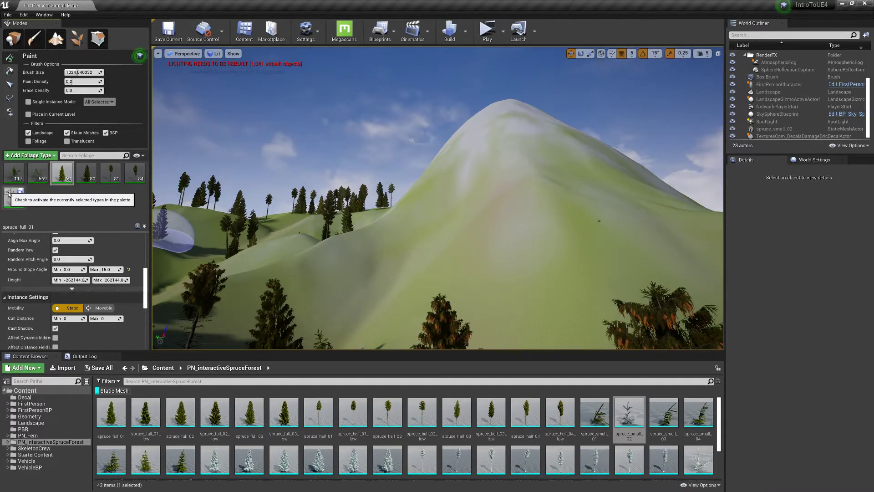
click(124, 289)
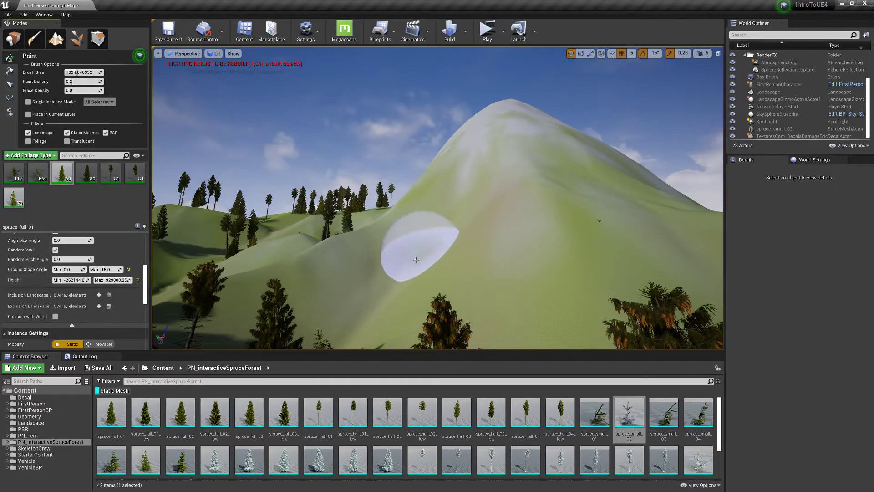
Paint the two active spruce types across the open plain near the lake and undo the strokes
mouse_move(566, 254)
right_down()
mouse_move(565, 191)
mouse_move(566, 254)
right_up()
drag(544, 264, 445, 251)
mouse_move(464, 292)
mouse_down()
mouse_move(464, 259)
mouse_move(319, 287)
mouse_move(420, 317)
mouse_move(566, 305)
mouse_move(403, 286)
mouse_up()
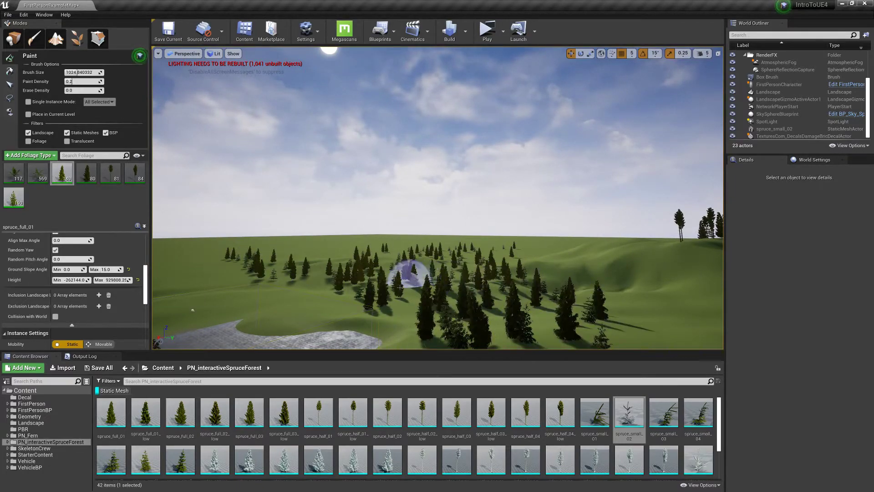
key(ctrl+z)
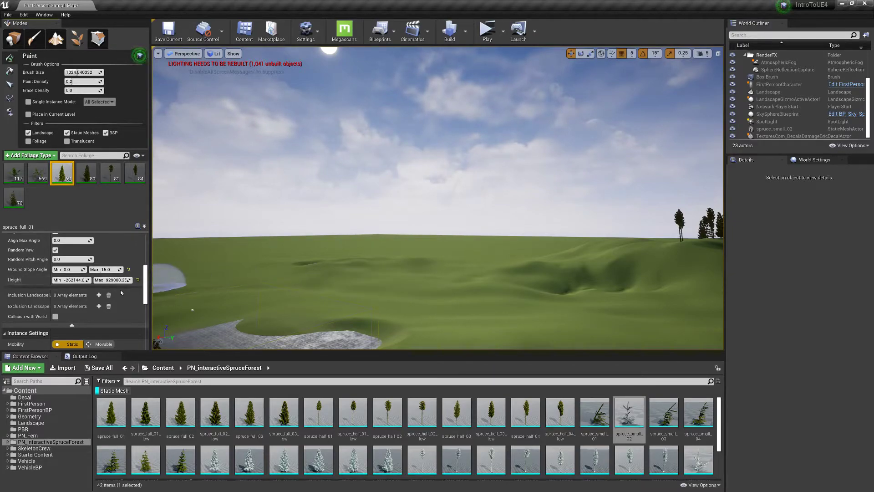
Paint spruce_full_01 clusters on the plain, setting its Height range to a minimum of 0 and a maximum of about 1072519
mouse_move(418, 287)
mouse_down()
mouse_move(483, 300)
mouse_move(502, 333)
mouse_move(417, 265)
mouse_move(344, 283)
mouse_up()
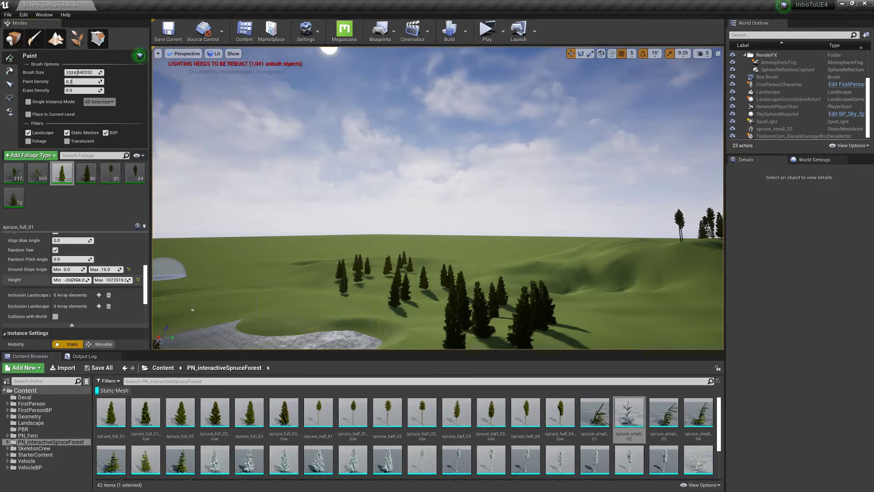
mouse_move(273, 295)
mouse_down()
mouse_move(303, 291)
mouse_move(226, 291)
mouse_move(386, 307)
mouse_up()
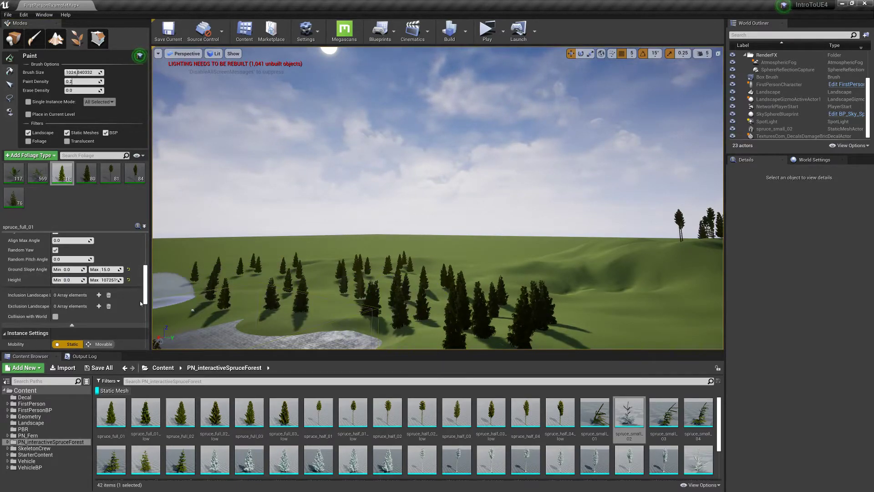
right_drag(280, 274, 282, 271)
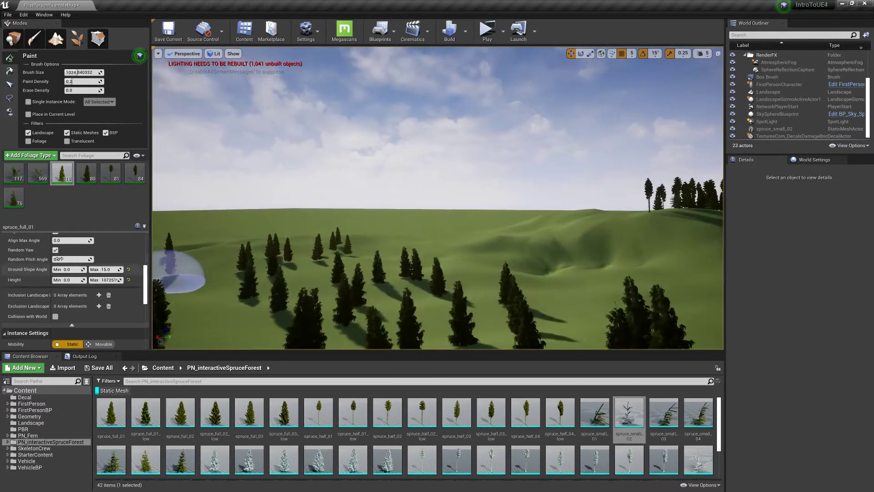
Set spruce_full_01's Random Pitch Angle to 15
click(70, 259)
text(1)
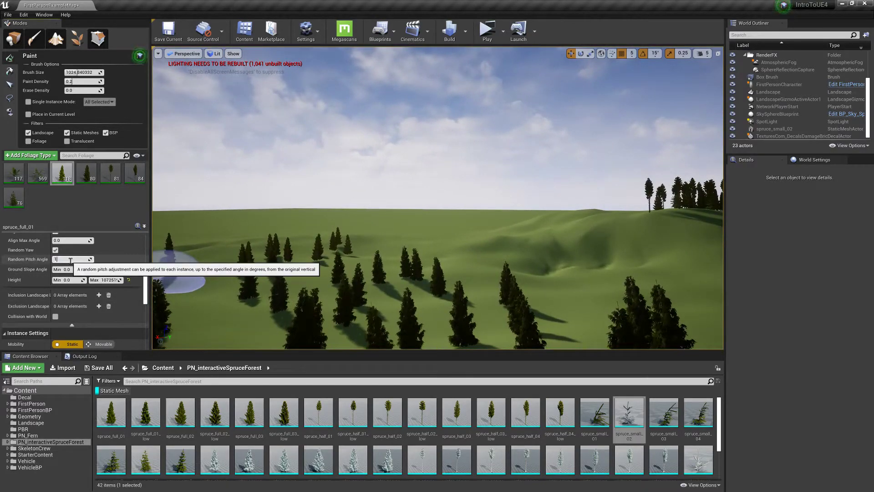
text(5)
key(Return)
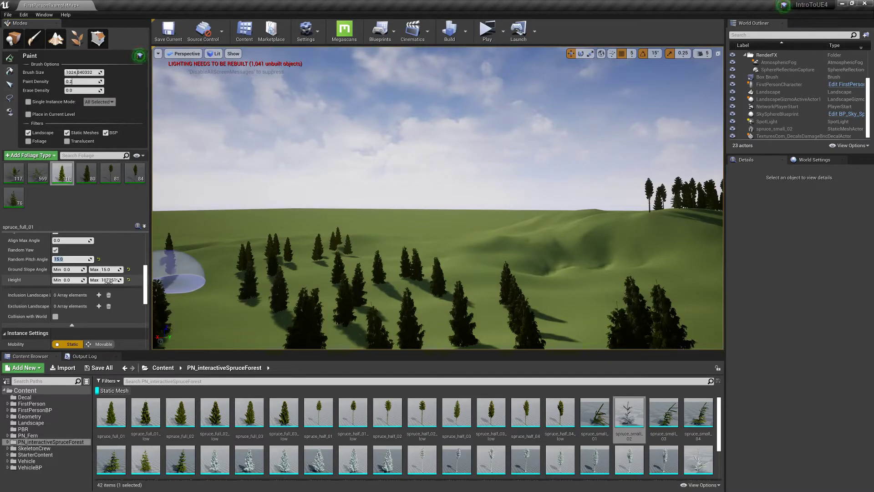
Paint more spruce_full_01 trees across the plain and raise its maximum placement Height to about 5791806
mouse_move(306, 272)
mouse_down()
mouse_move(468, 231)
mouse_move(332, 313)
mouse_move(566, 303)
mouse_move(484, 253)
mouse_move(428, 238)
mouse_move(264, 283)
mouse_move(214, 312)
mouse_move(569, 290)
mouse_up()
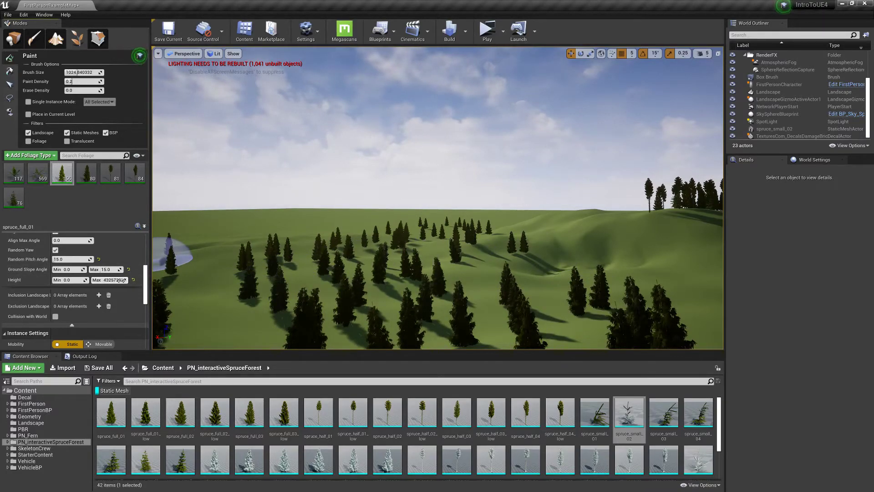
drag(115, 280, 132, 280)
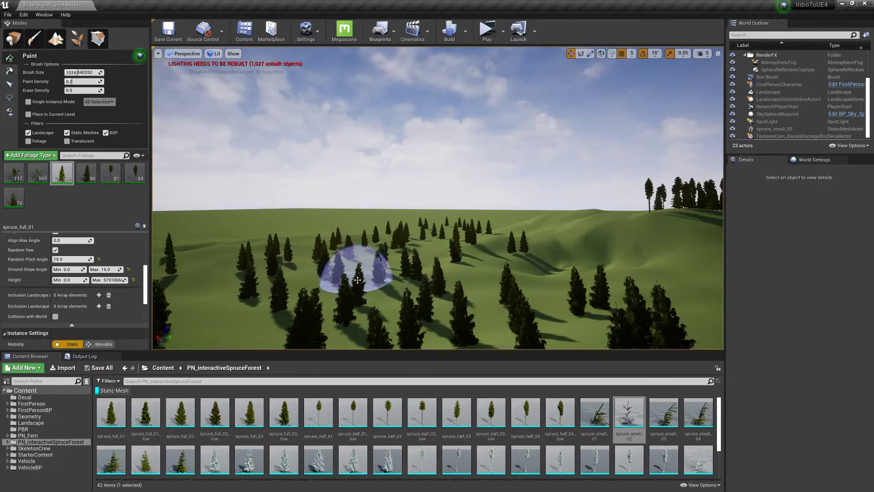
Undo the spruces painted on the plain along with spruce_full_01's Random Pitch Angle and Height changes
key(ctrl+z)
key(ctrl+z)
key(ctrl+z)
key(ctrl+z)
key(ctrl+z)
key(ctrl+z)
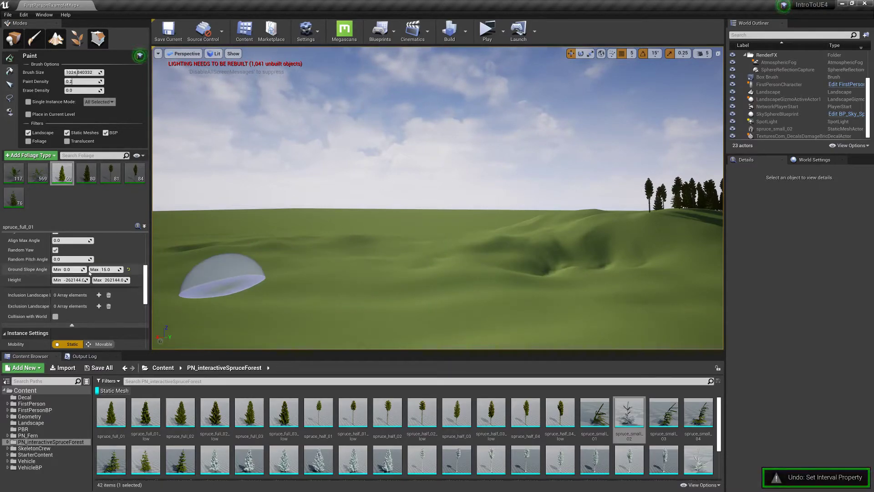
Set spruce_full_01's Align Max Angle to 10 in its placement settings
scroll(78, 275, down, 4)
scroll(69, 279, up, 6)
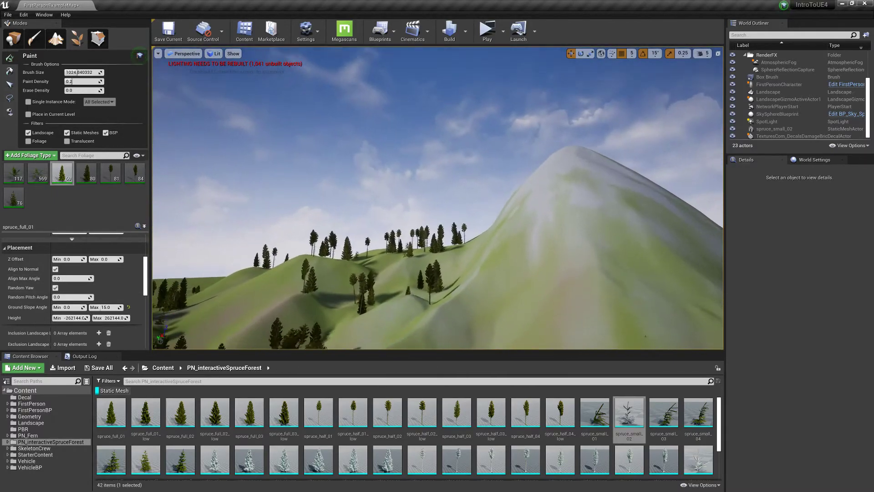
right_drag(359, 285, 319, 314)
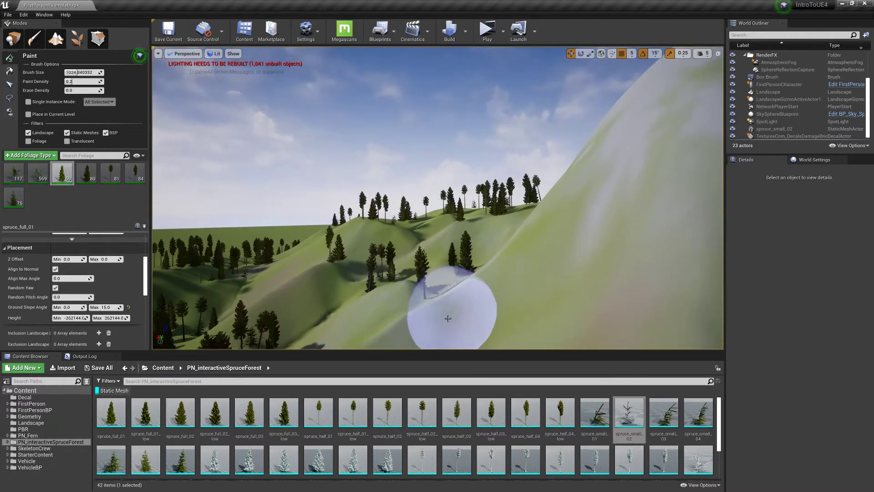
click(75, 279)
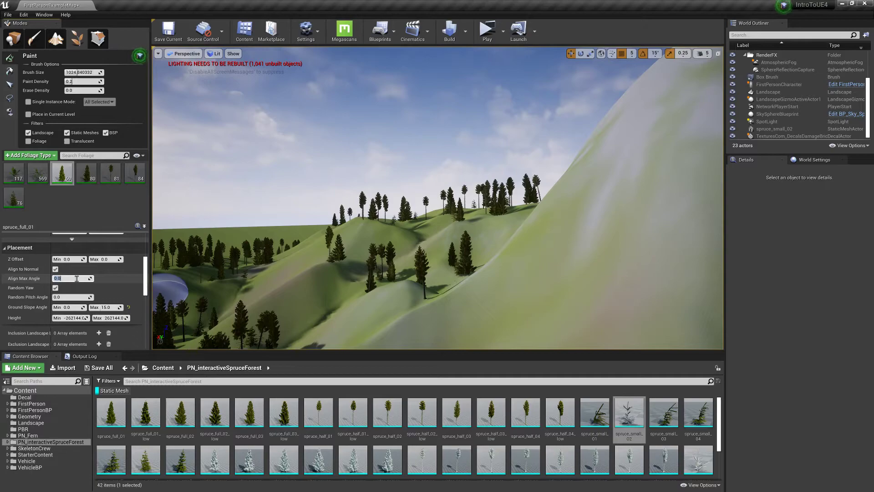
Paint spruce_full_01 trees on the hills beside the mountain and across the open plain
mouse_move(366, 269)
mouse_down()
mouse_move(372, 304)
mouse_move(458, 293)
mouse_move(410, 298)
mouse_up()
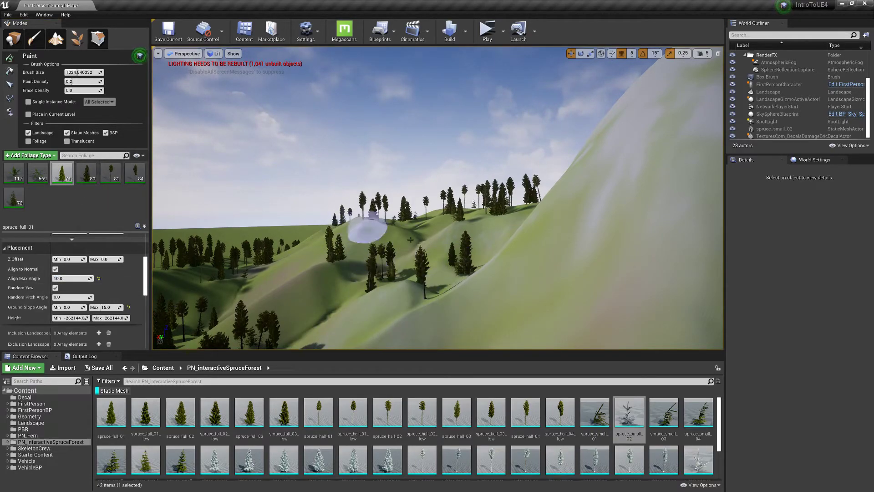
right_drag(218, 291, 154, 278)
drag(369, 303, 346, 321)
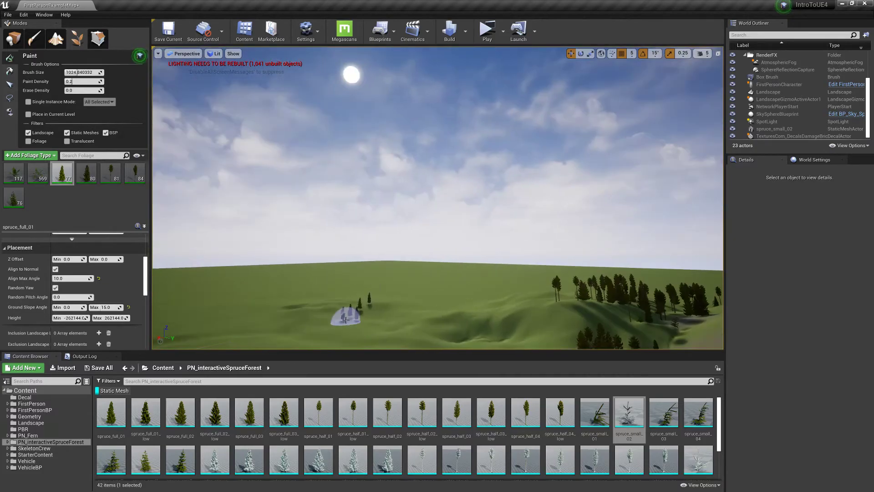
scroll(78, 300, down, 5)
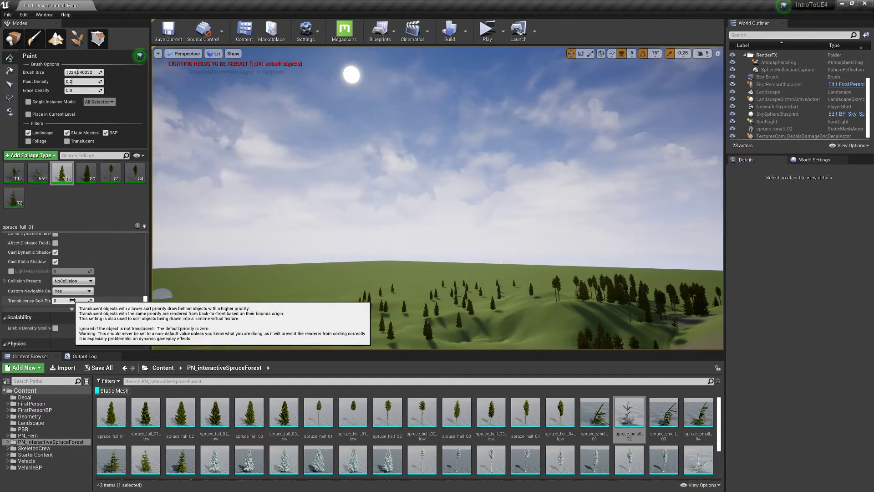
scroll(76, 298, down, 3)
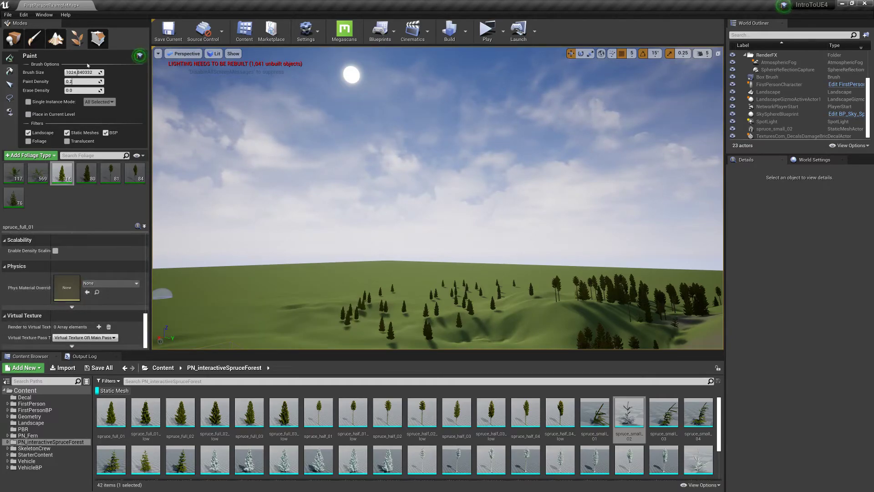
mouse_move(420, 293)
right_down()
mouse_move(415, 332)
mouse_move(473, 325)
mouse_move(547, 292)
mouse_move(425, 297)
right_up()
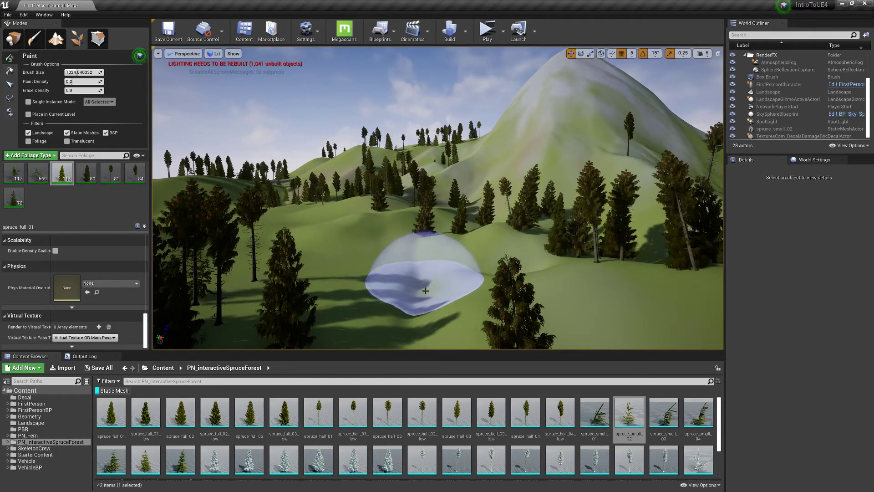